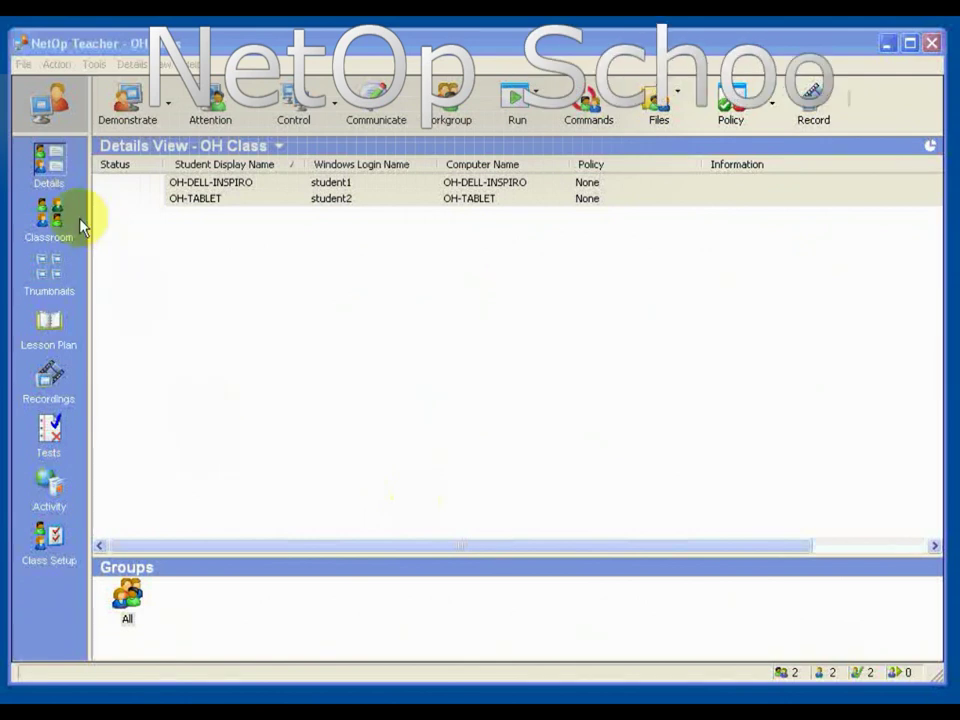
Switch to the classroom view and check the background options available for the room layout.
{"action": "left_click", "coordinate": [48, 226]}
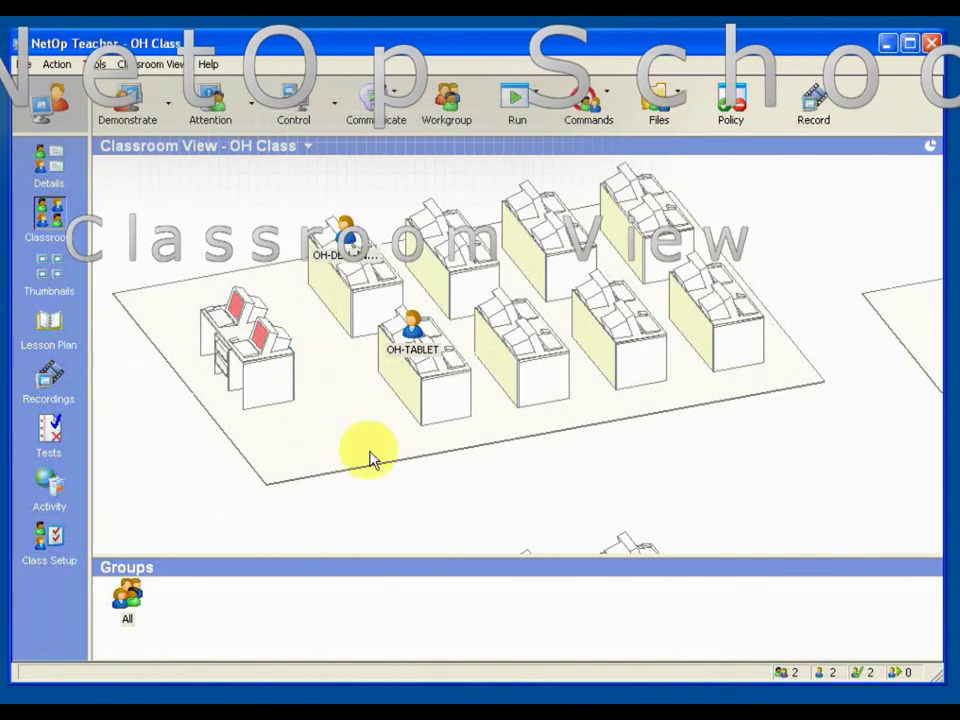
{"action": "right_click", "coordinate": [466, 471]}
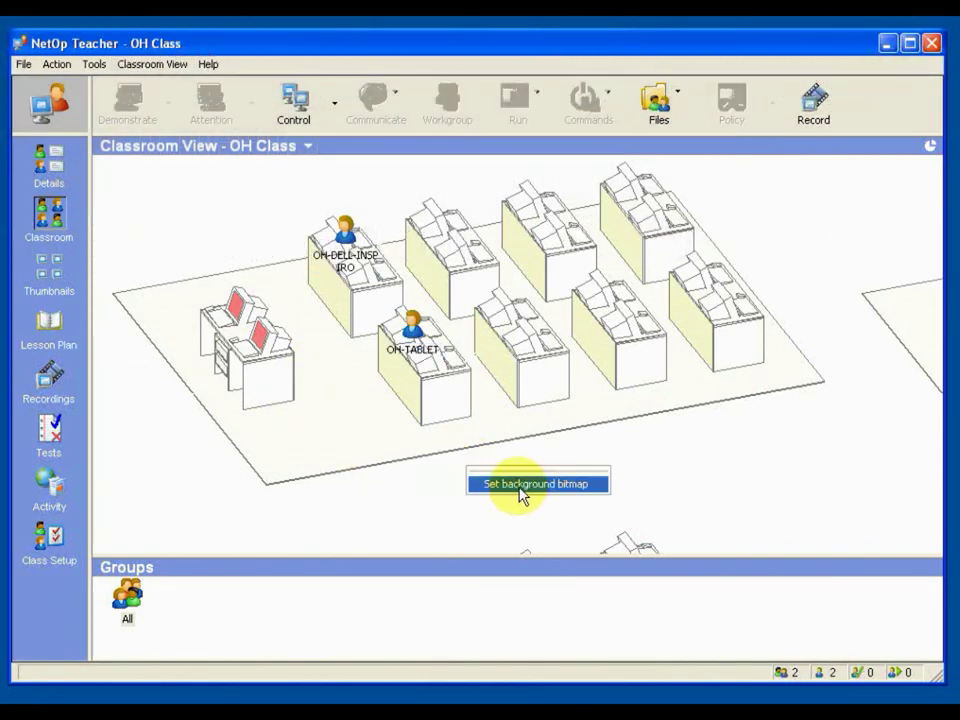
{"action": "left_click", "coordinate": [423, 488]}
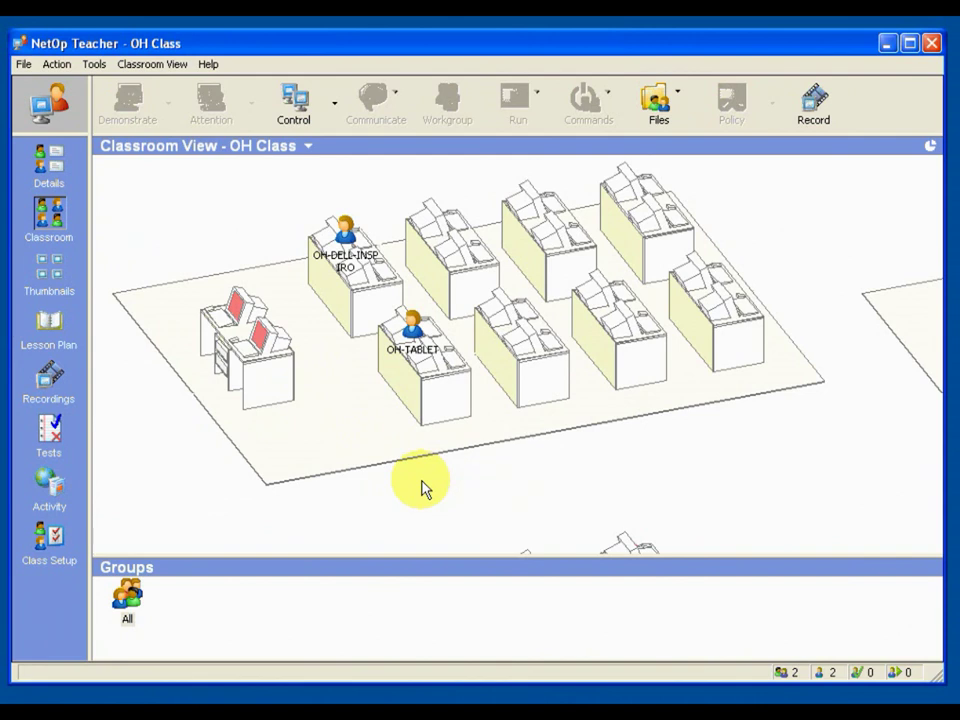
Reposition the OH-DELL-INSPIRO and OH-TABLET student icons slightly at their desks in the classroom layout.
{"action": "left_click", "coordinate": [345, 230]}
{"action": "mouse_move", "coordinate": [345, 230]}
{"action": "left_mouse_down"}
{"action": "mouse_move", "coordinate": [320, 238]}
{"action": "mouse_move", "coordinate": [343, 226]}
{"action": "mouse_move", "coordinate": [348, 236]}
{"action": "left_mouse_up"}
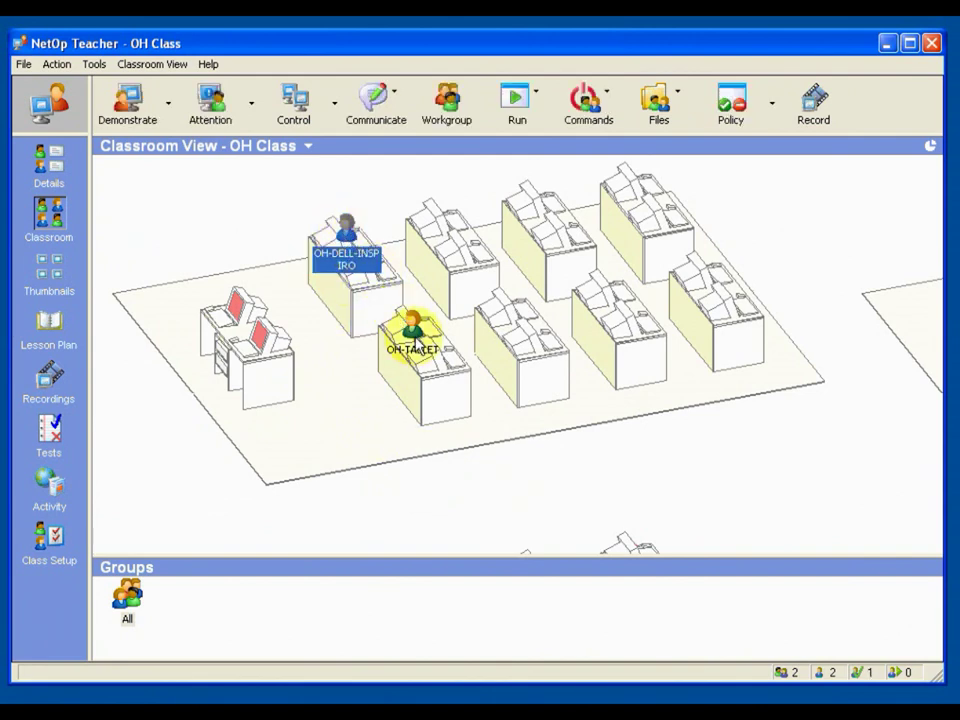
{"action": "left_click", "coordinate": [420, 342]}
{"action": "left_click_drag", "start_coordinate": [425, 345], "coordinate": [437, 348]}
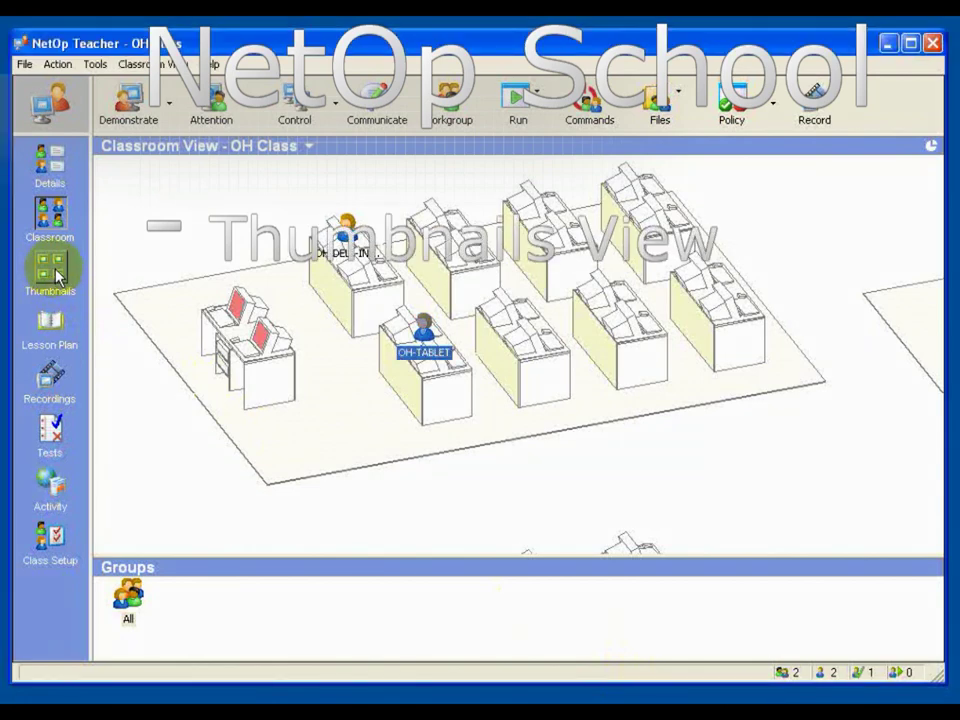
Switch to the thumbnails view and start a remote control session on OH-DELL-INSPIRO.
{"action": "left_click", "coordinate": [55, 272]}
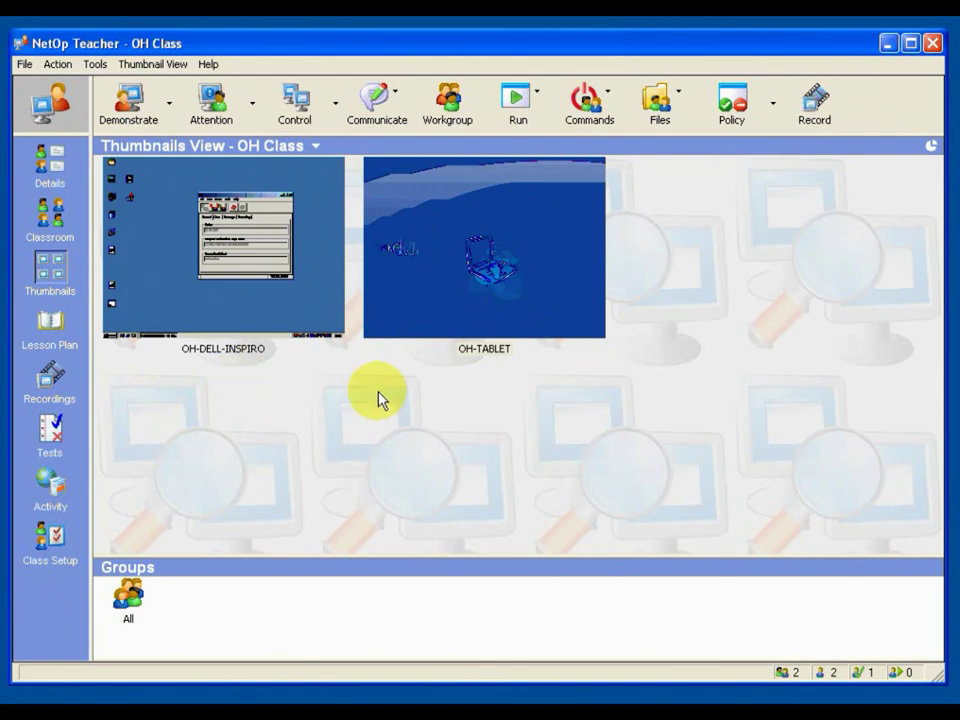
{"action": "left_click_drag", "start_coordinate": [257, 311], "coordinate": [217, 282]}
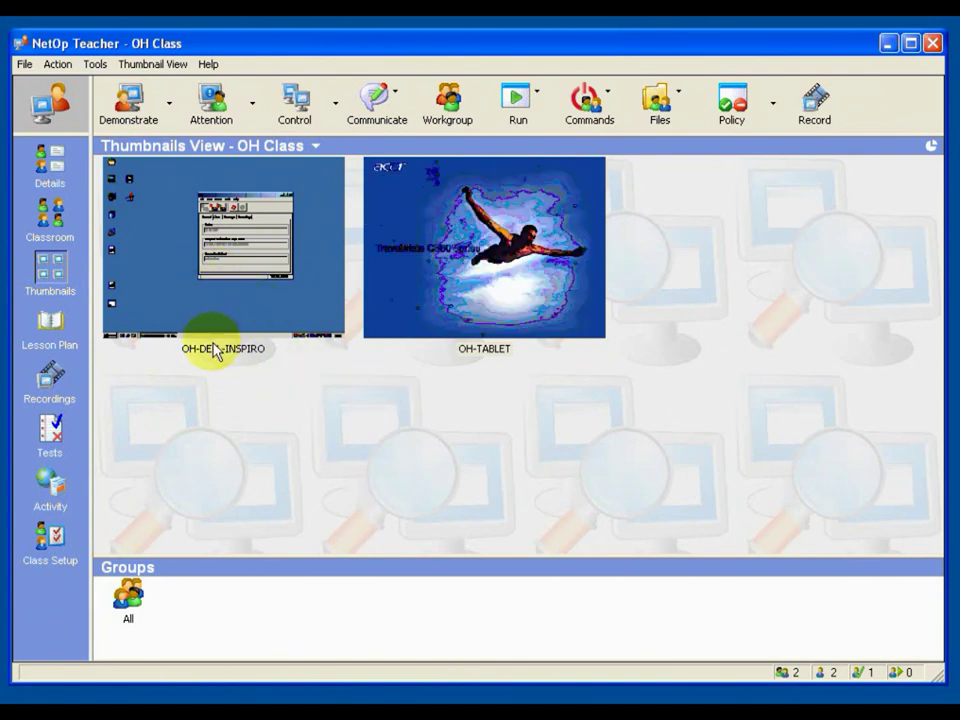
{"action": "double_click", "coordinate": [221, 240]}
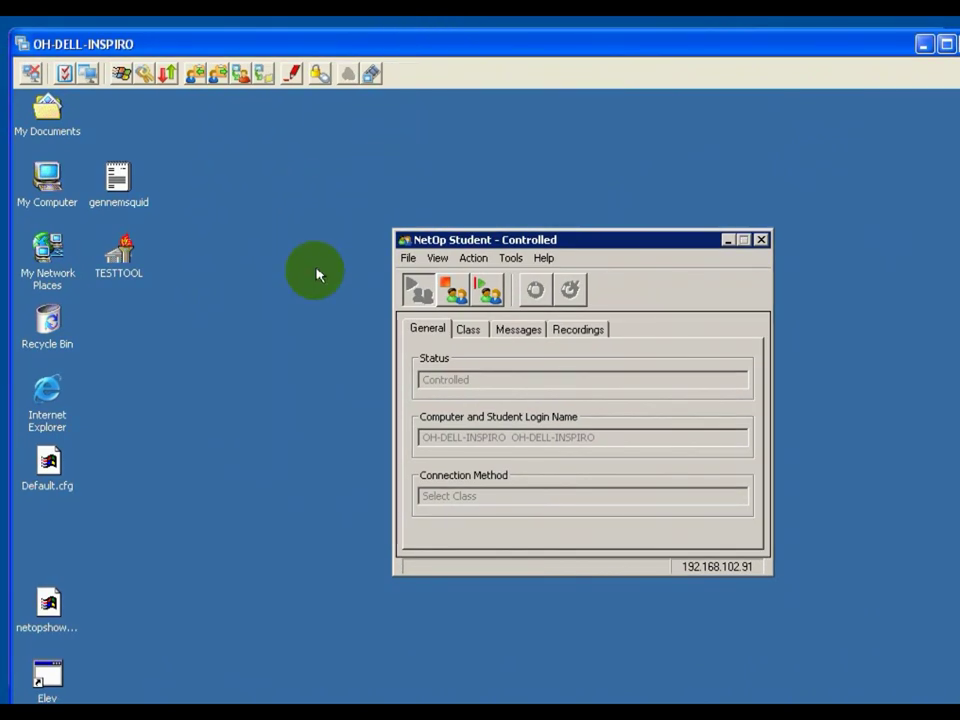
Move the NetOp Student window further left on the remote desktop, and end the remote control session.
{"action": "left_click_drag", "start_coordinate": [585, 238], "coordinate": [478, 244]}
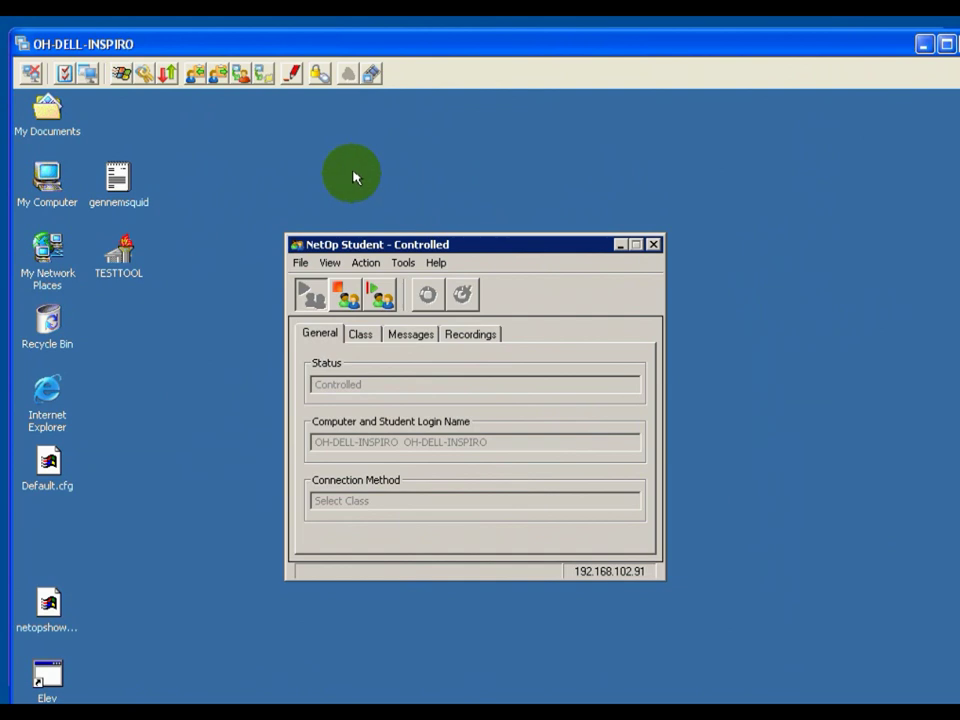
{"action": "left_click", "coordinate": [320, 80]}
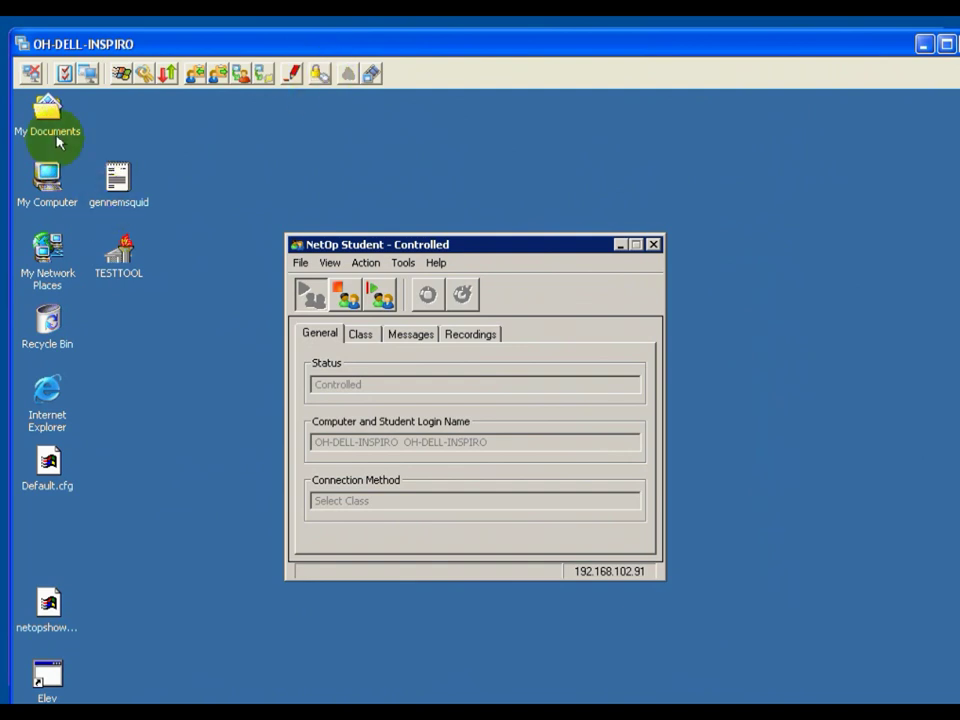
{"action": "left_click", "coordinate": [32, 74]}
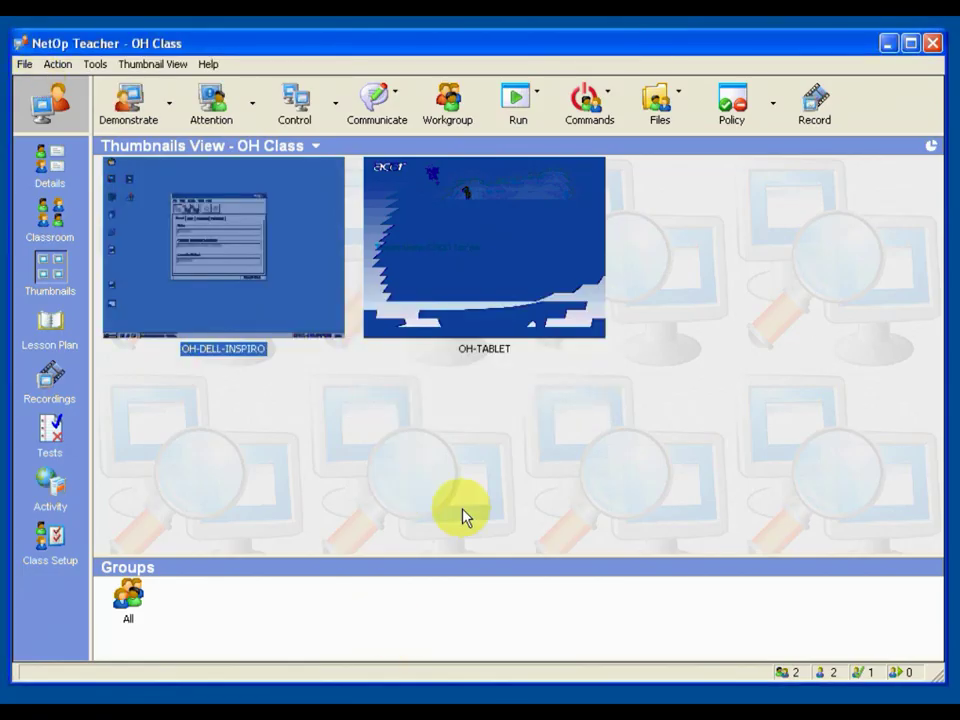
Clear the thumbnail selection and review the thumbnail size and sort options of the view.
{"action": "left_click", "coordinate": [466, 497]}
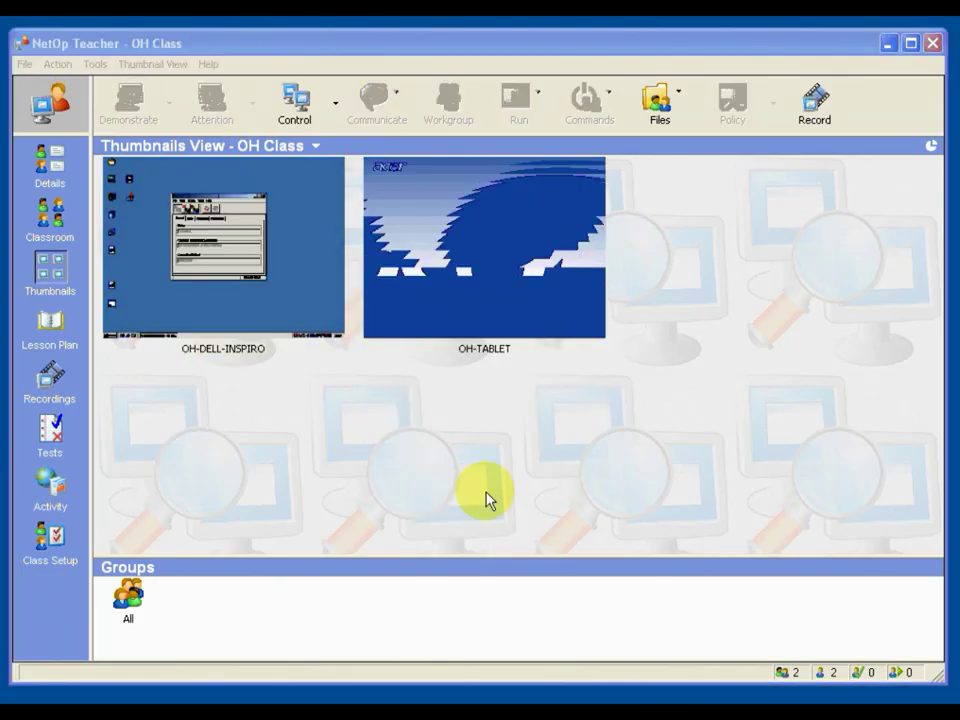
{"action": "right_click", "coordinate": [428, 387]}
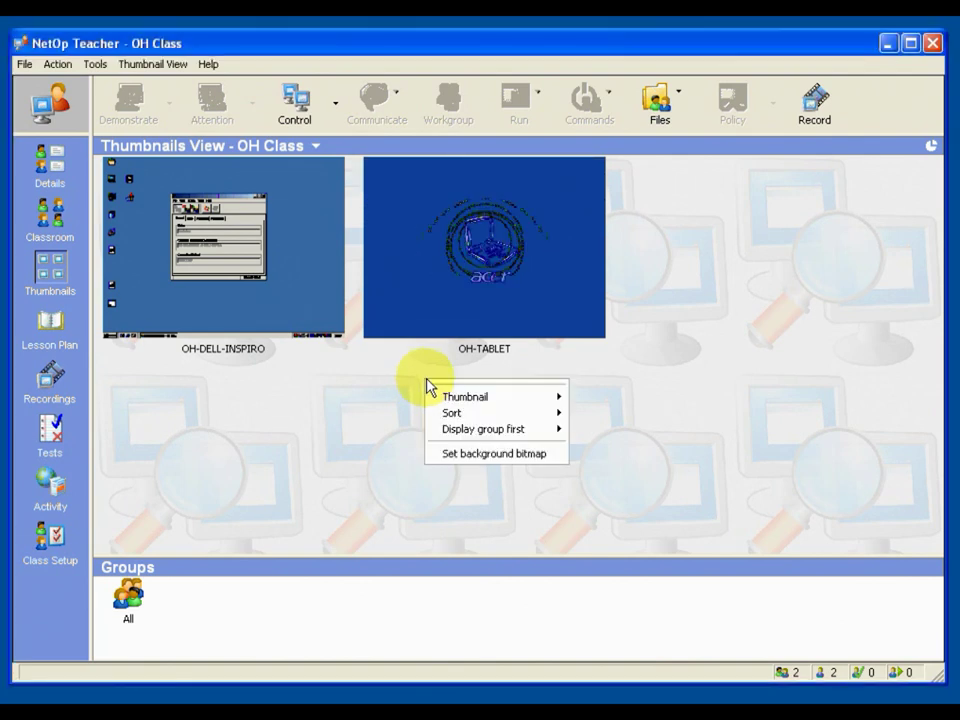
{"action": "mouse_move", "coordinate": [500, 405]}
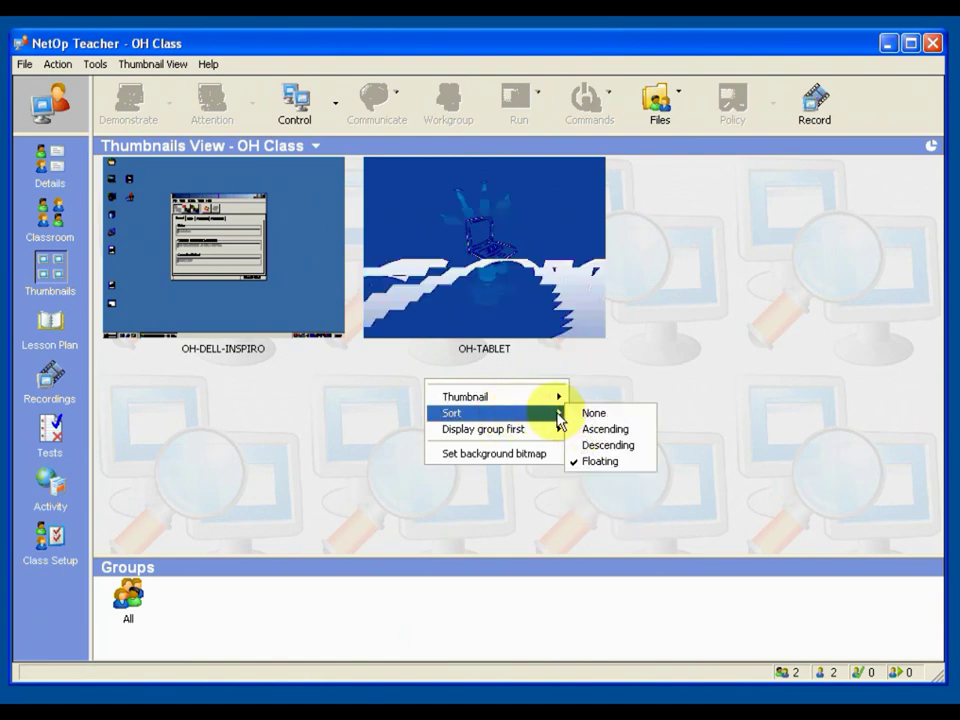
{"action": "left_click", "coordinate": [503, 517]}
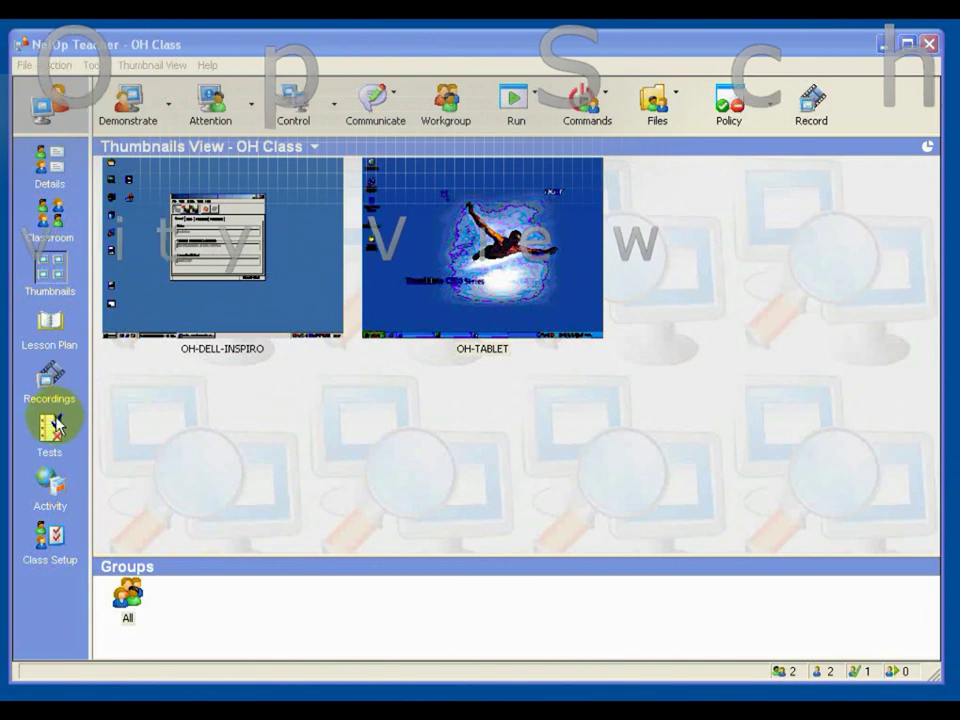
Switch to the activity view and close Solitaire on the OH-TABLET student computer.
{"action": "left_click", "coordinate": [52, 484]}
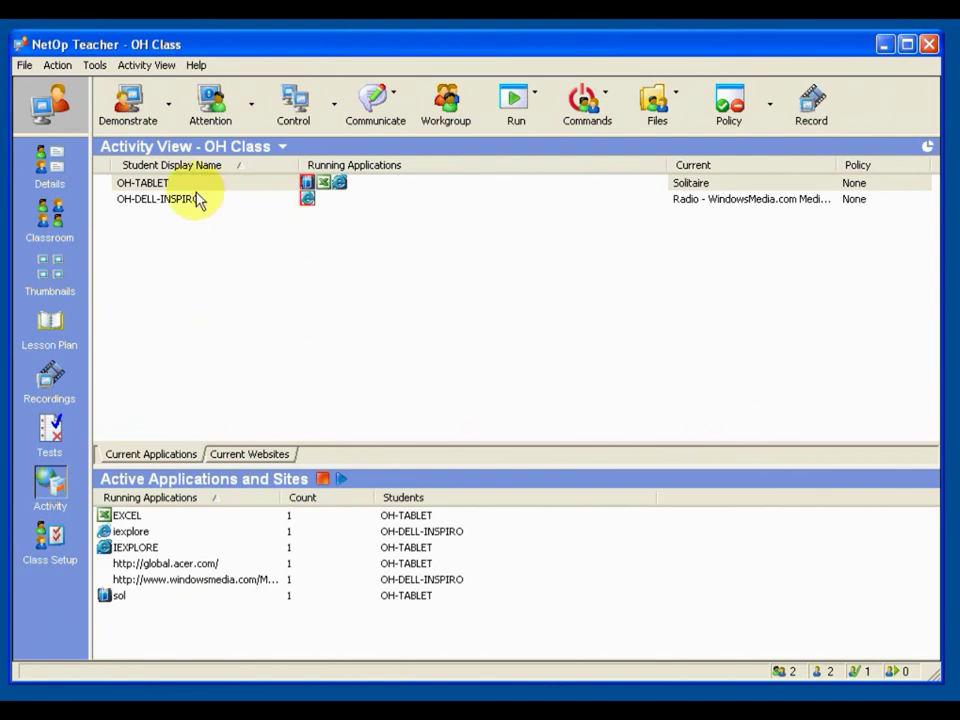
{"action": "right_click", "coordinate": [308, 187]}
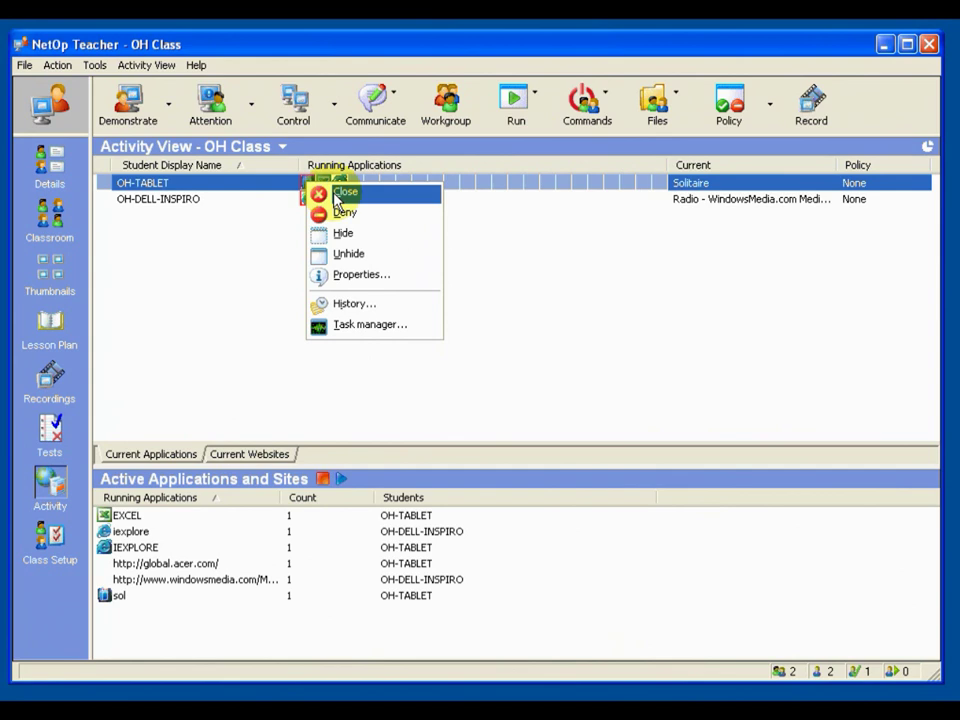
{"action": "left_click", "coordinate": [340, 193]}
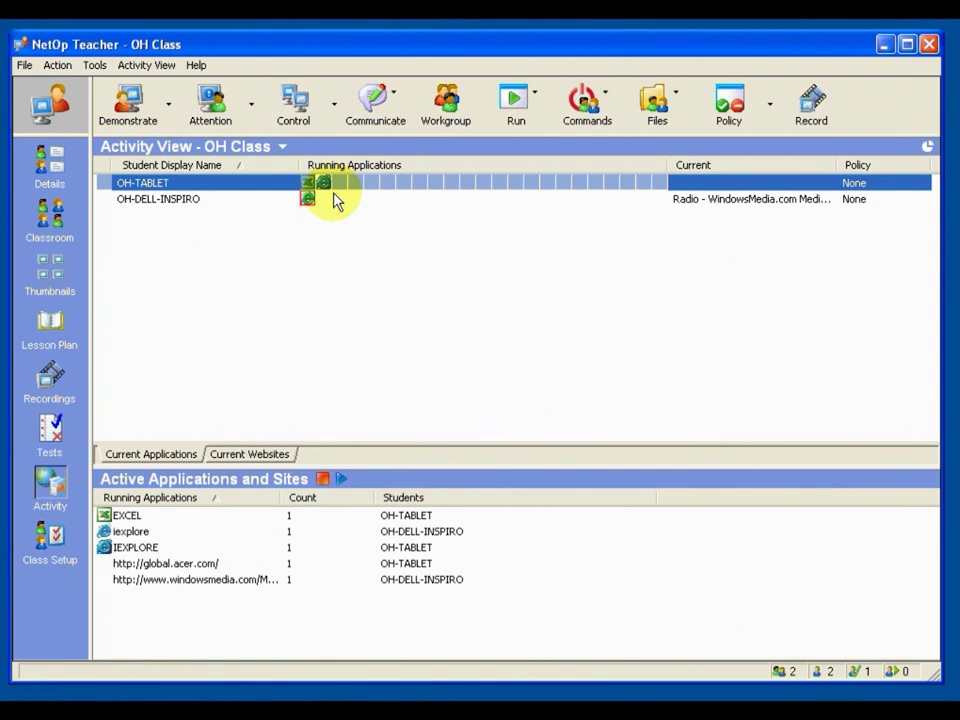
Compare the students' open websites with their running applications, ending on the current applications list.
{"action": "left_click", "coordinate": [251, 461]}
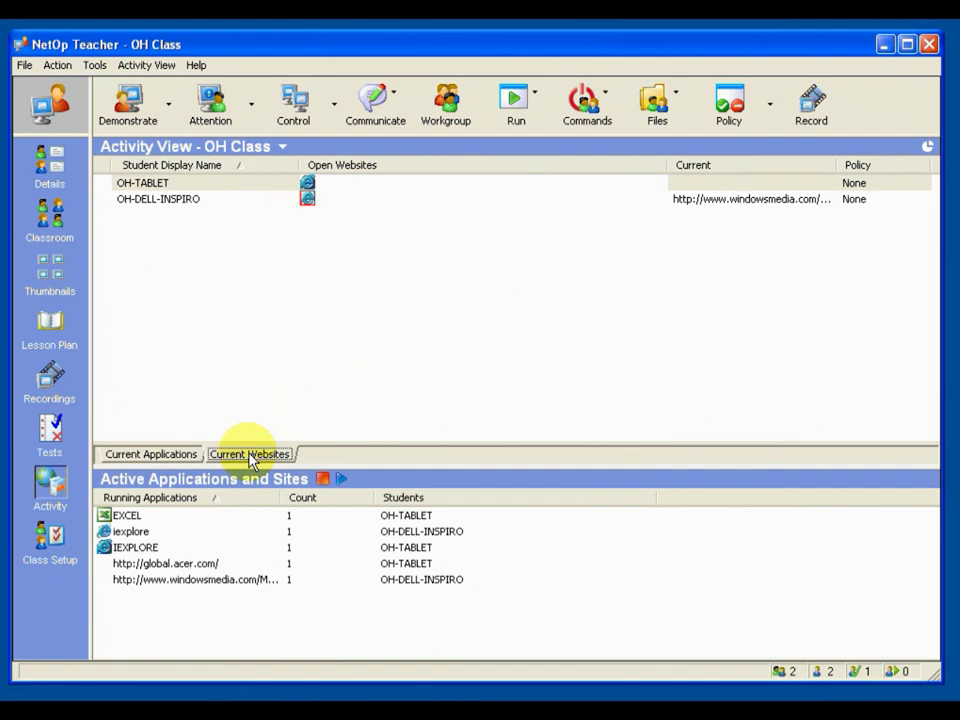
{"action": "left_click", "coordinate": [309, 187]}
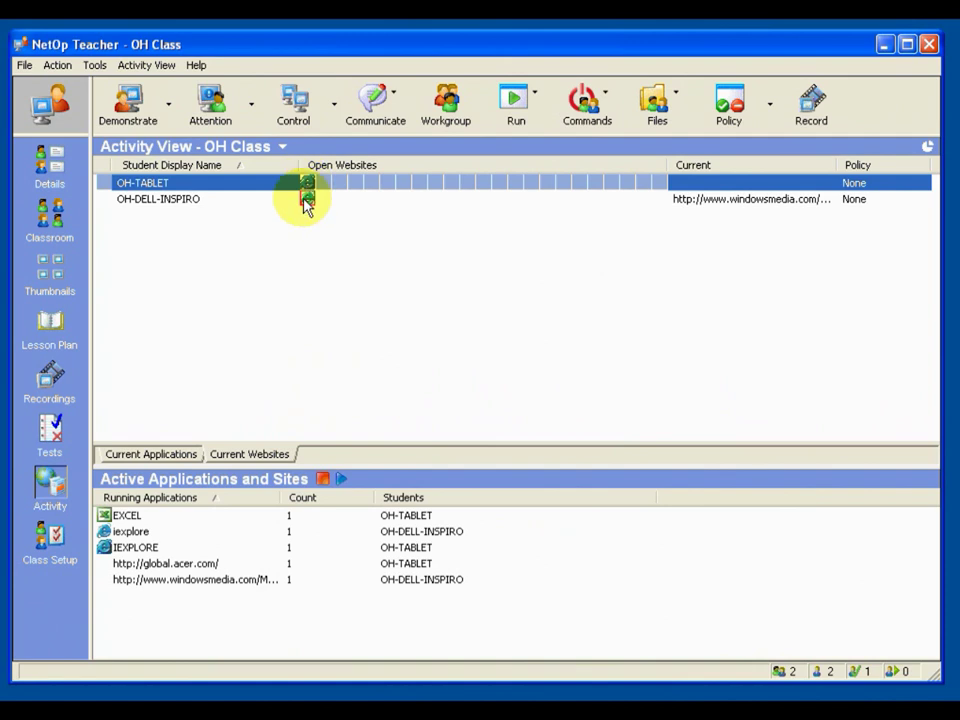
{"action": "left_click", "coordinate": [180, 455]}
{"action": "left_click", "coordinate": [246, 454]}
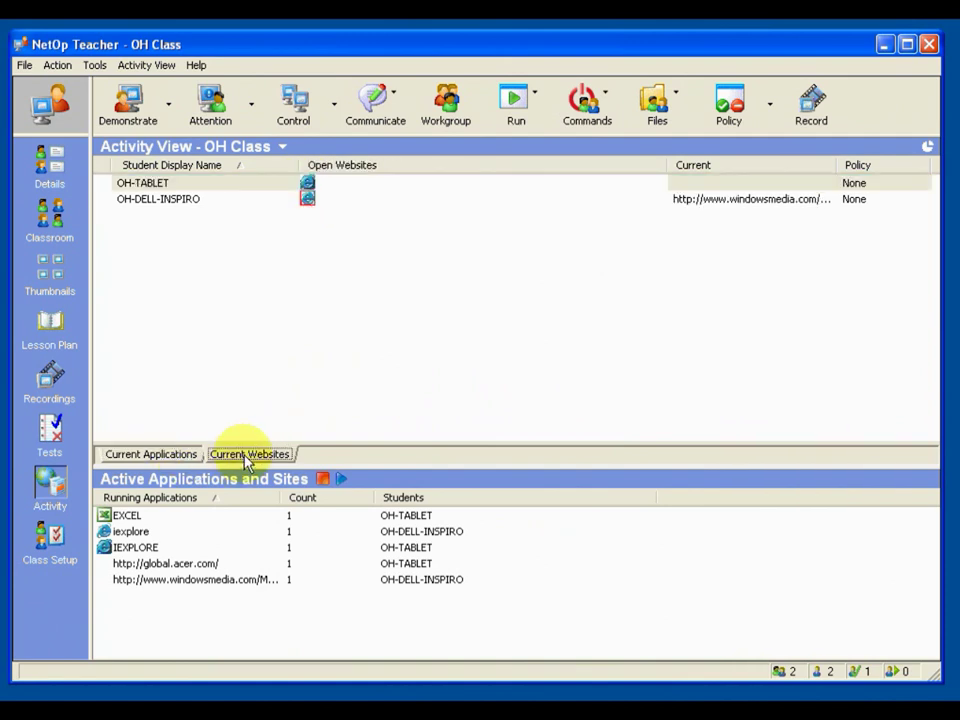
{"action": "left_click", "coordinate": [186, 457]}
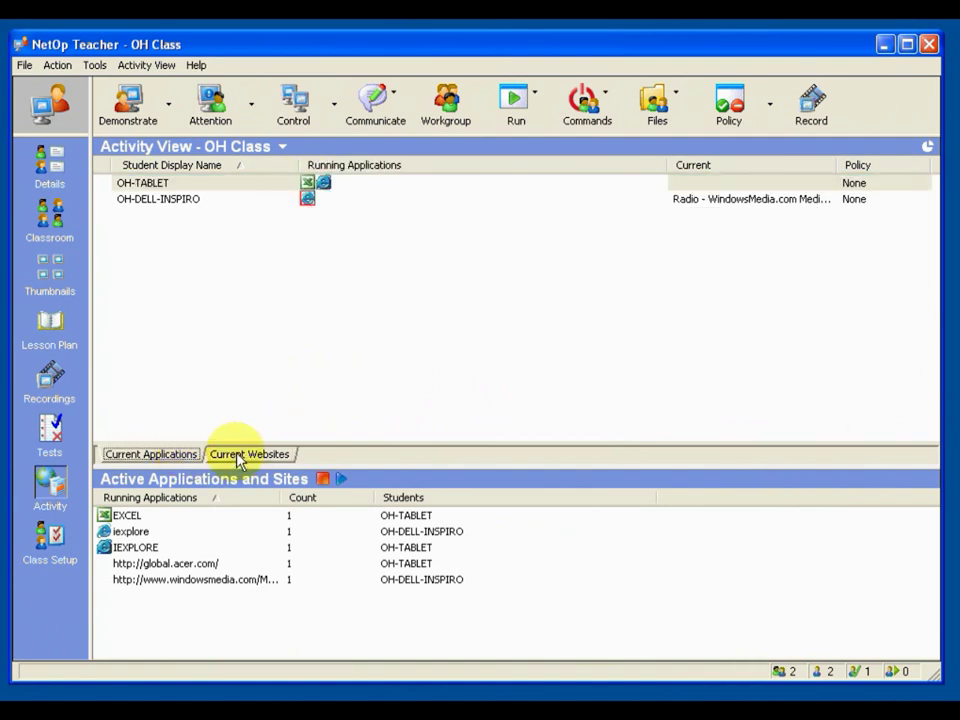
{"action": "left_click", "coordinate": [236, 455]}
{"action": "left_click", "coordinate": [184, 453]}
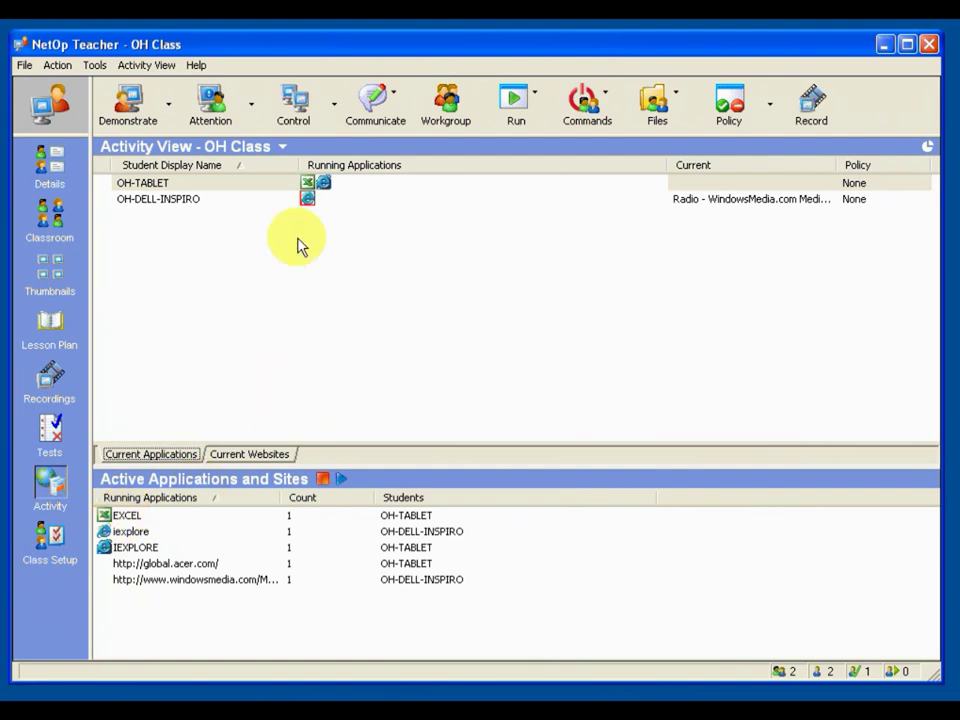
Examine the application history by student and by application, and close the history.
{"action": "right_click", "coordinate": [307, 187]}
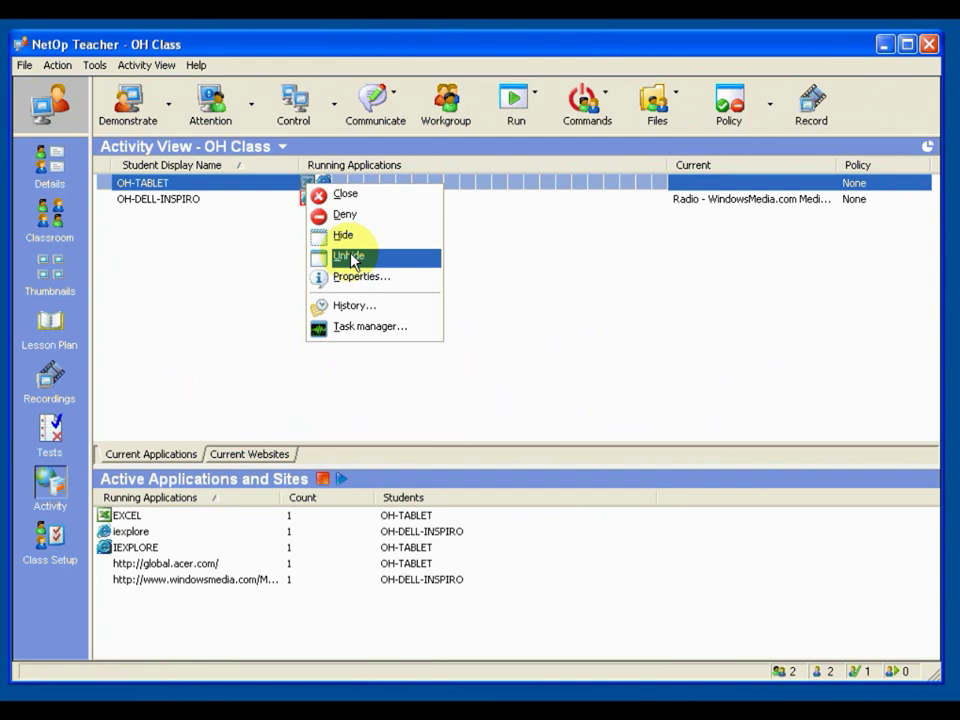
{"action": "left_click", "coordinate": [352, 310]}
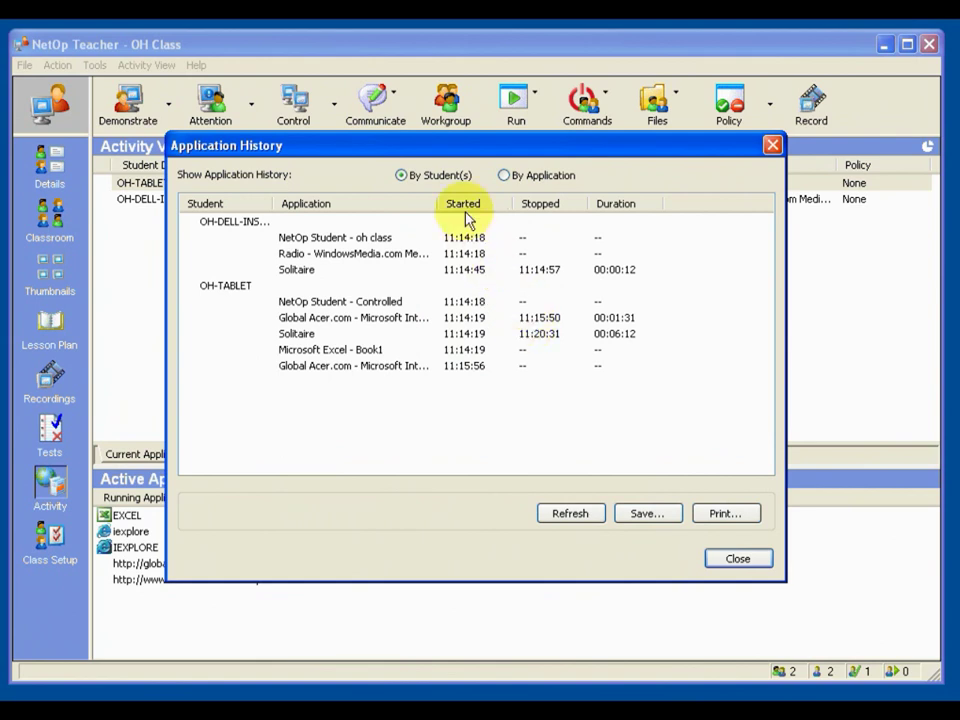
{"action": "left_click", "coordinate": [504, 176]}
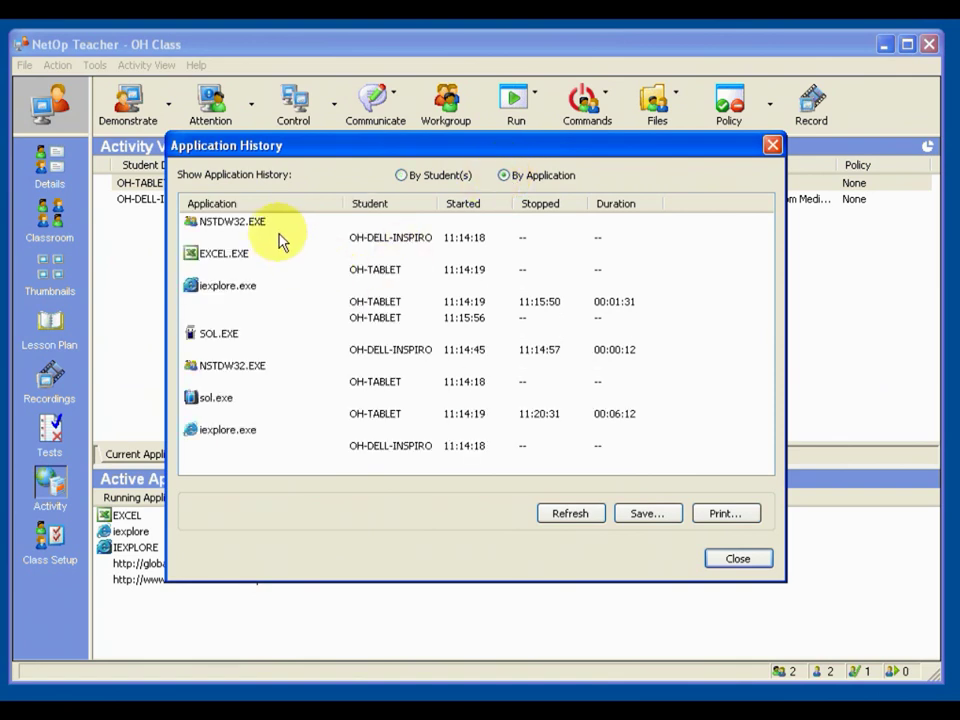
{"action": "left_click", "coordinate": [402, 177]}
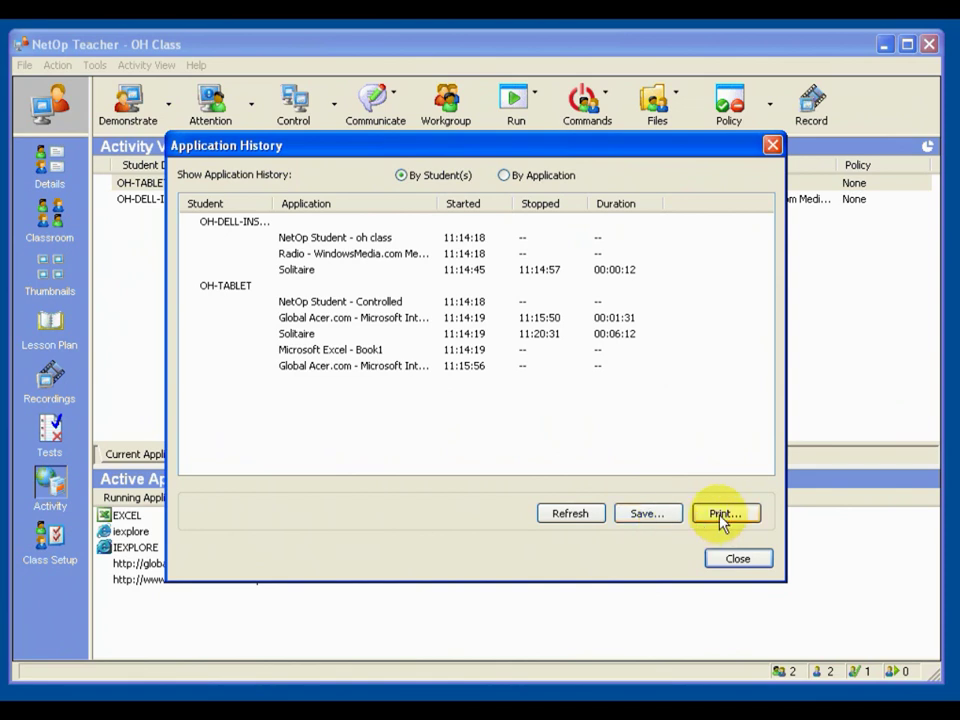
{"action": "left_click", "coordinate": [737, 559]}
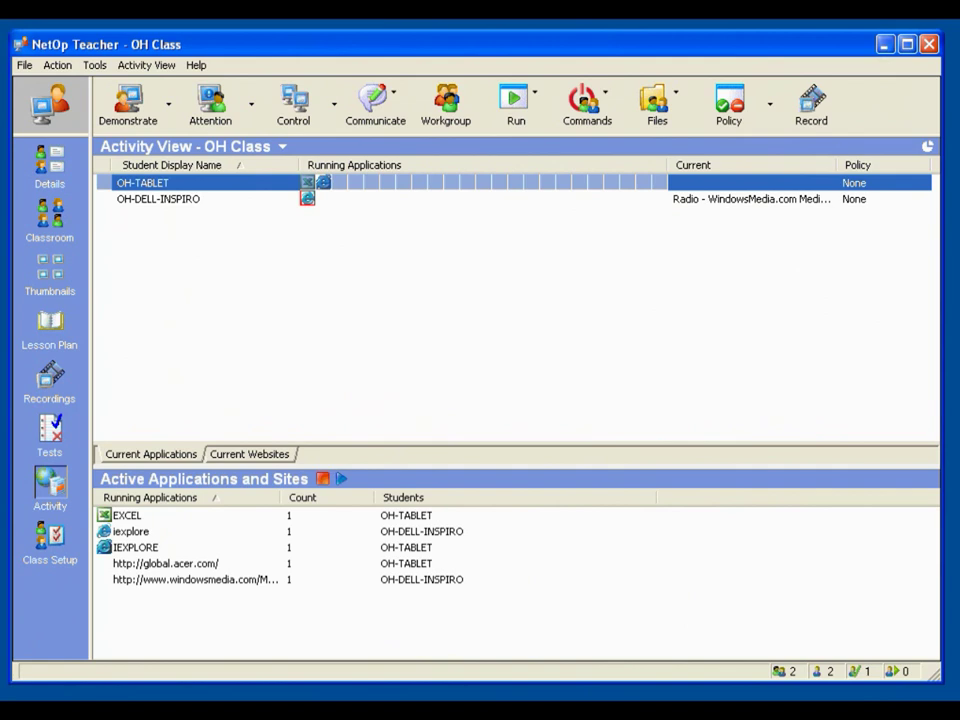
Switch to the class setup view and create a student group named "1. row".
{"action": "left_click", "coordinate": [55, 540]}
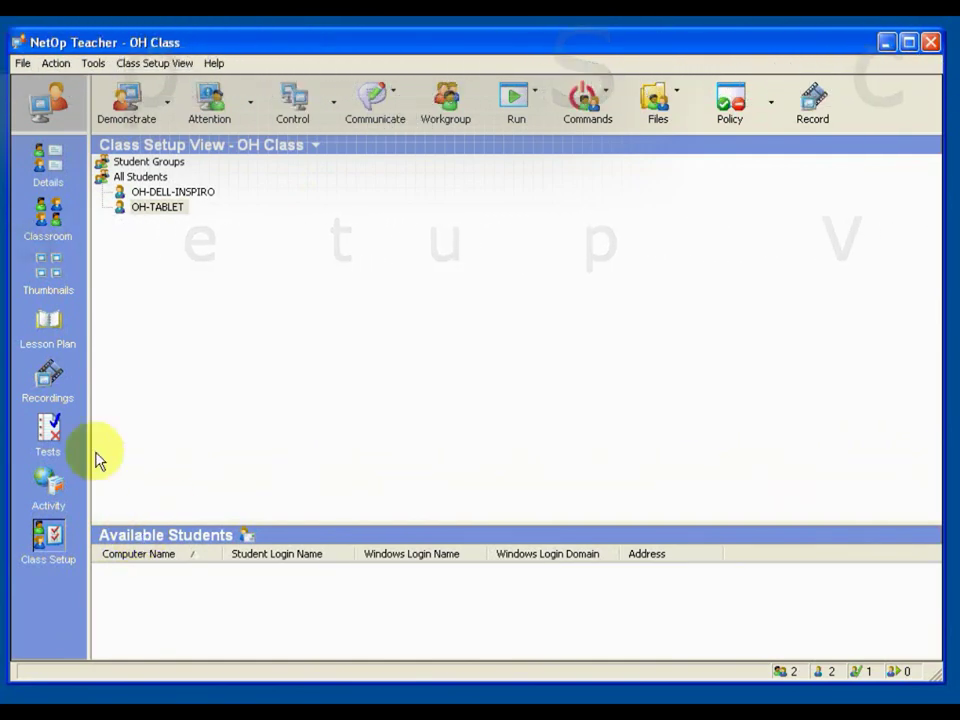
{"action": "right_click", "coordinate": [131, 169]}
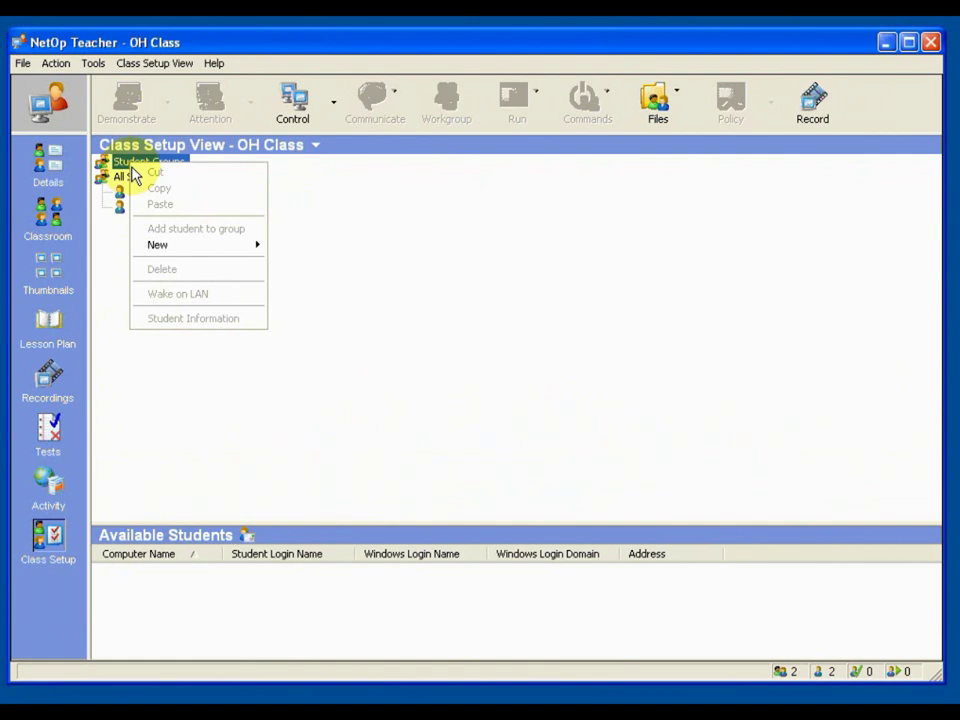
{"action": "mouse_move", "coordinate": [176, 246]}
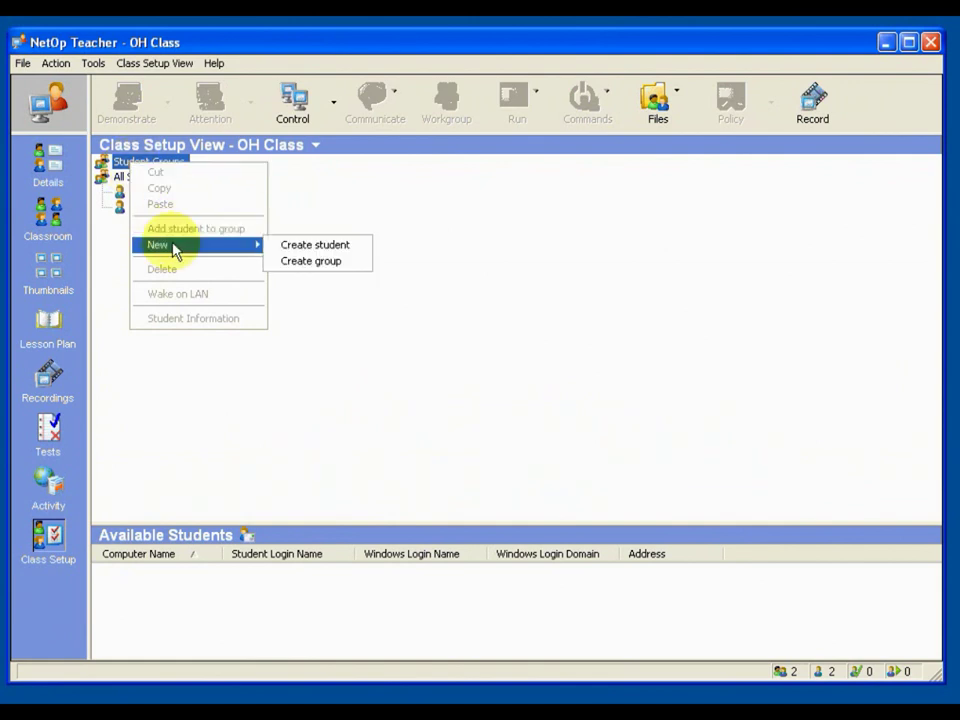
{"action": "left_click", "coordinate": [309, 262]}
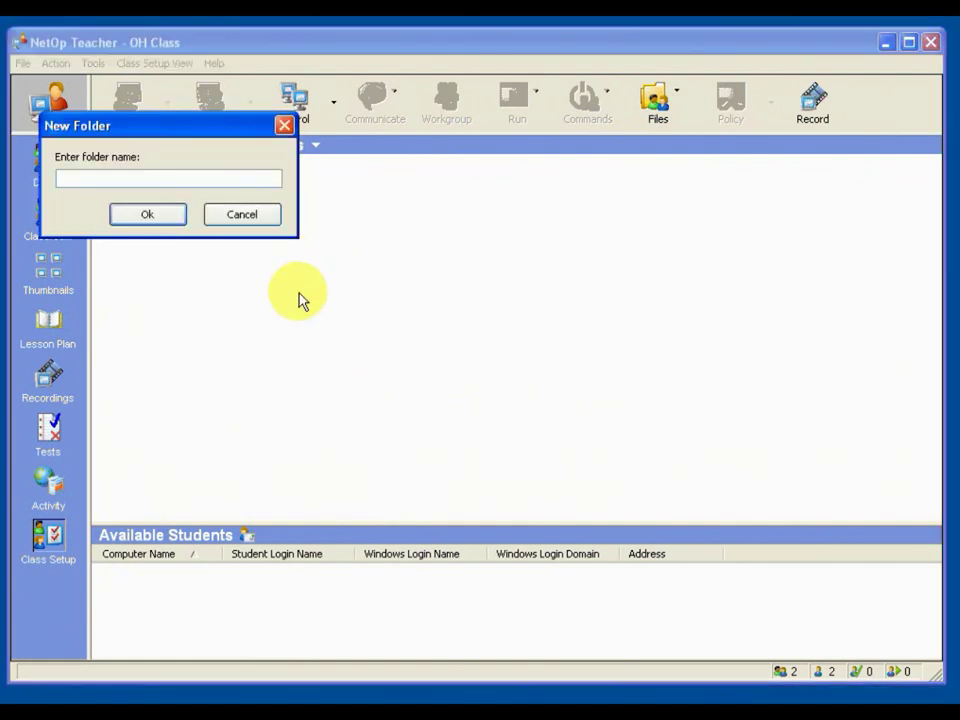
{"action": "type", "text": "1. row"}
{"action": "left_click", "coordinate": [161, 222]}
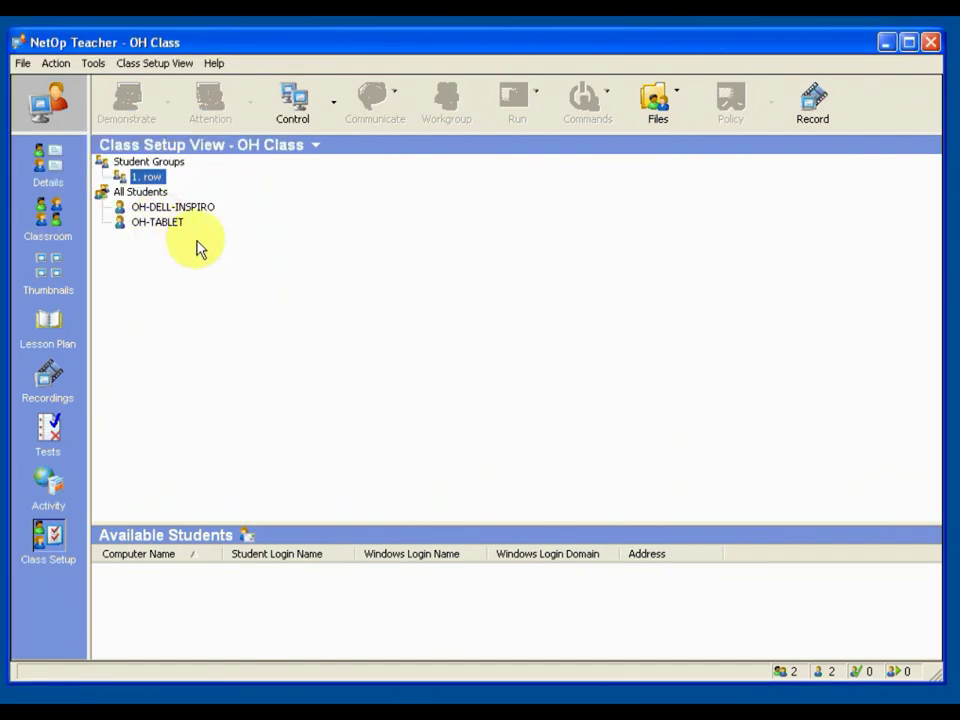
Add OH-DELL-INSPIRO to the 1. row group and return to the details view.
{"action": "left_click_drag", "start_coordinate": [122, 208], "coordinate": [148, 177]}
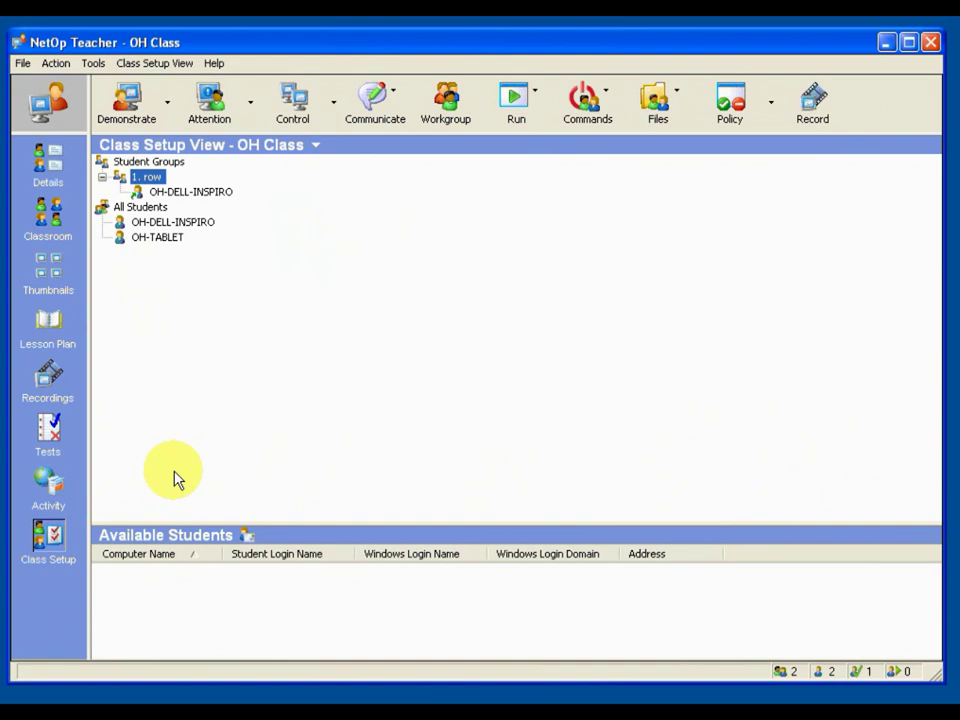
{"action": "left_click", "coordinate": [54, 169]}
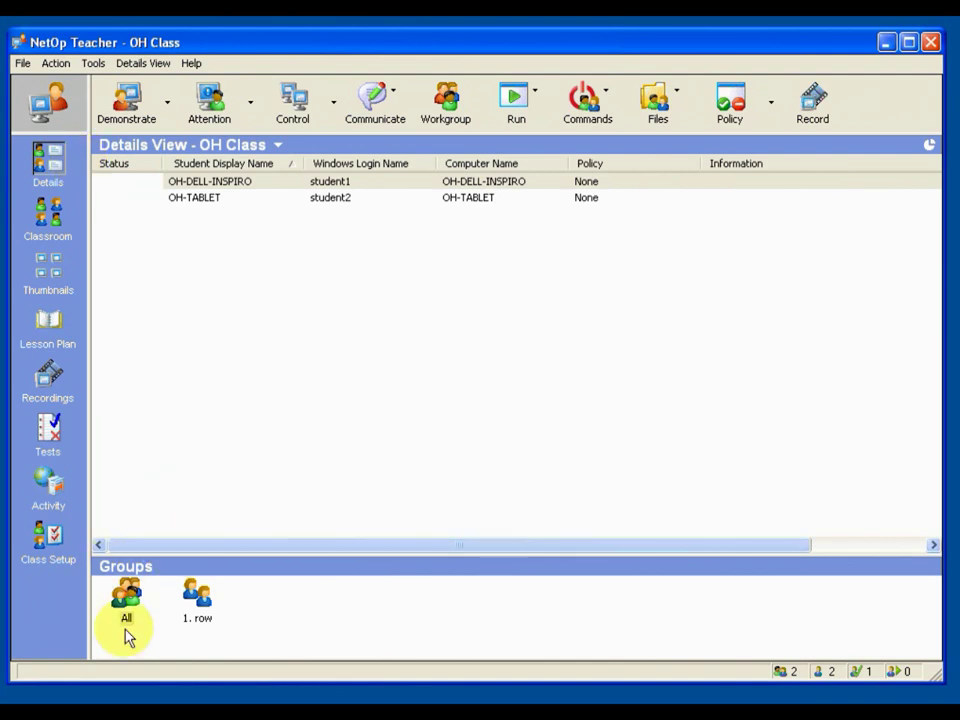
Select the 1. row group, and return to the class setup view to review the student groups and the All Students list.
{"action": "left_click", "coordinate": [205, 610]}
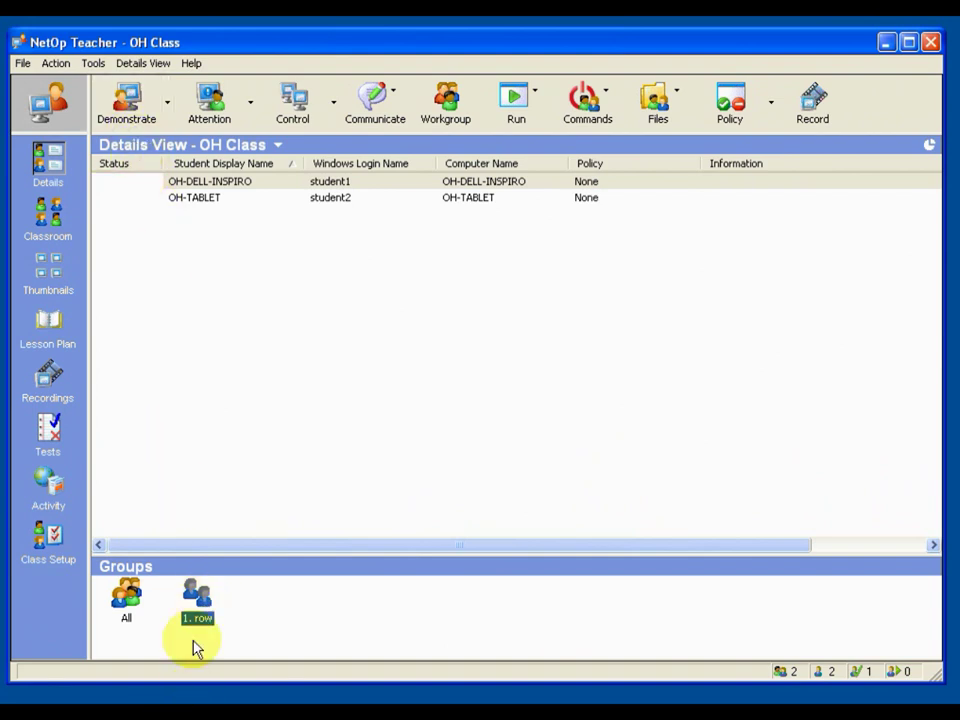
{"action": "left_click", "coordinate": [42, 556]}
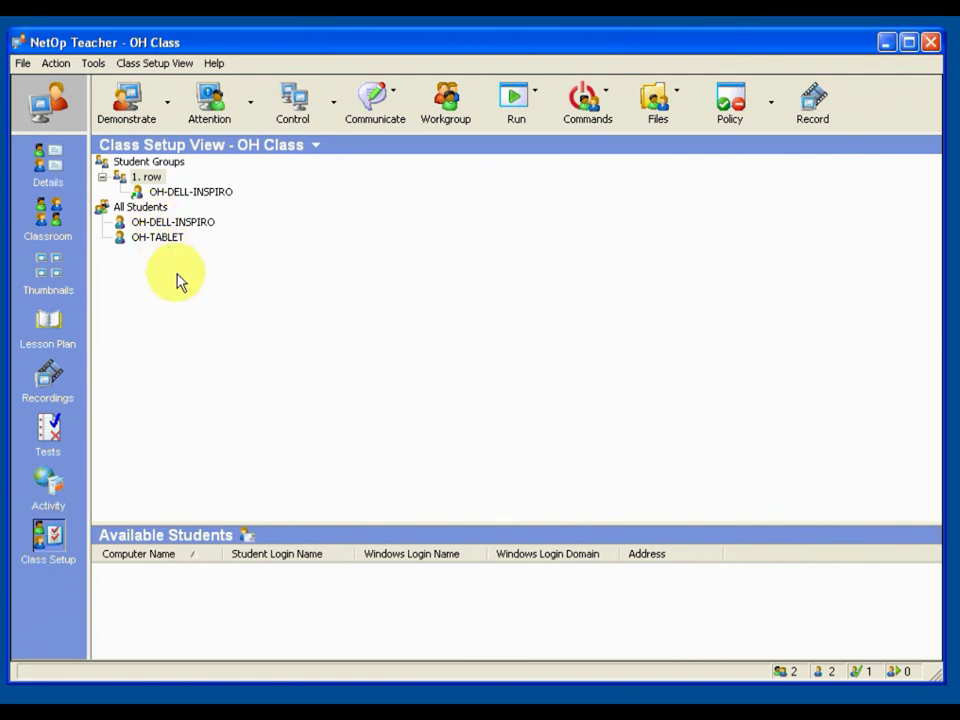
{"action": "right_click", "coordinate": [157, 208]}
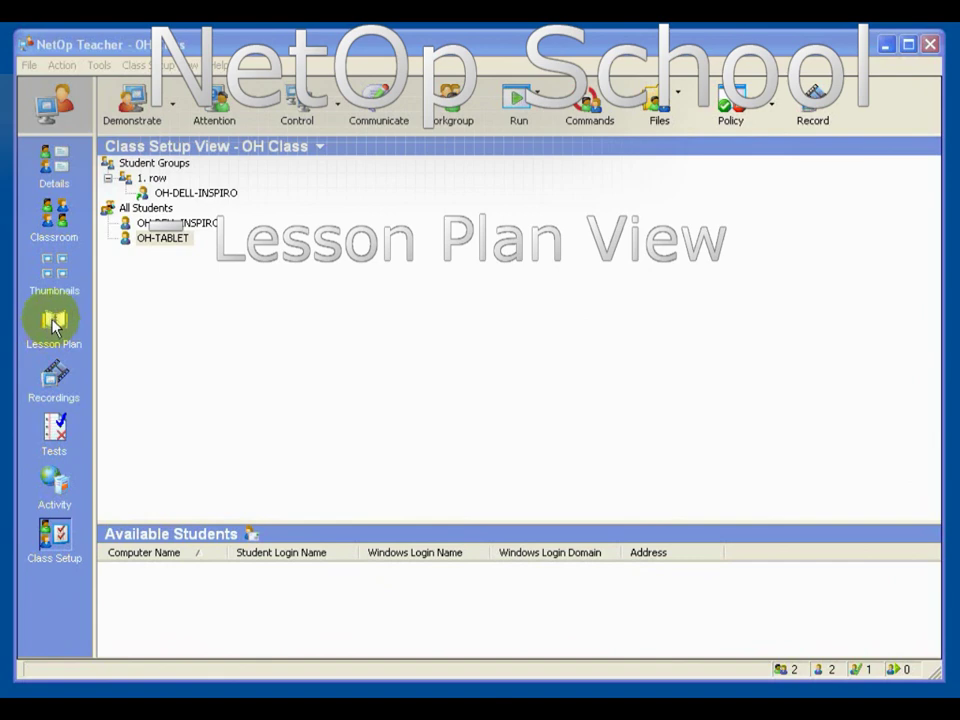
Switch to the lesson plan view and add an Attention action of the Bitmap type for all students.
{"action": "left_click", "coordinate": [54, 324]}
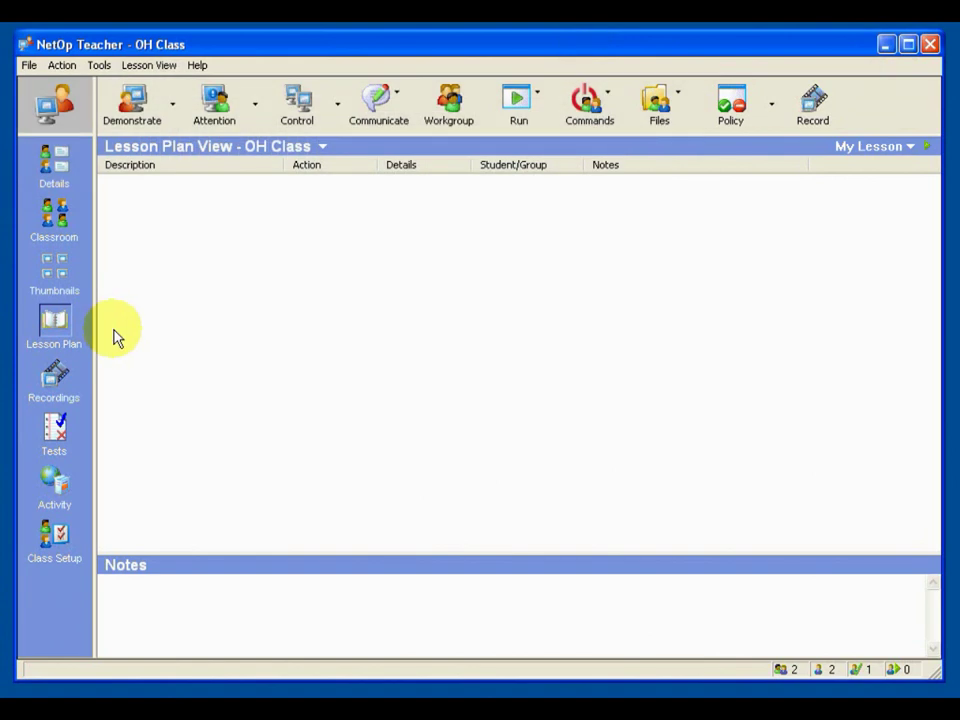
{"action": "left_click", "coordinate": [255, 122]}
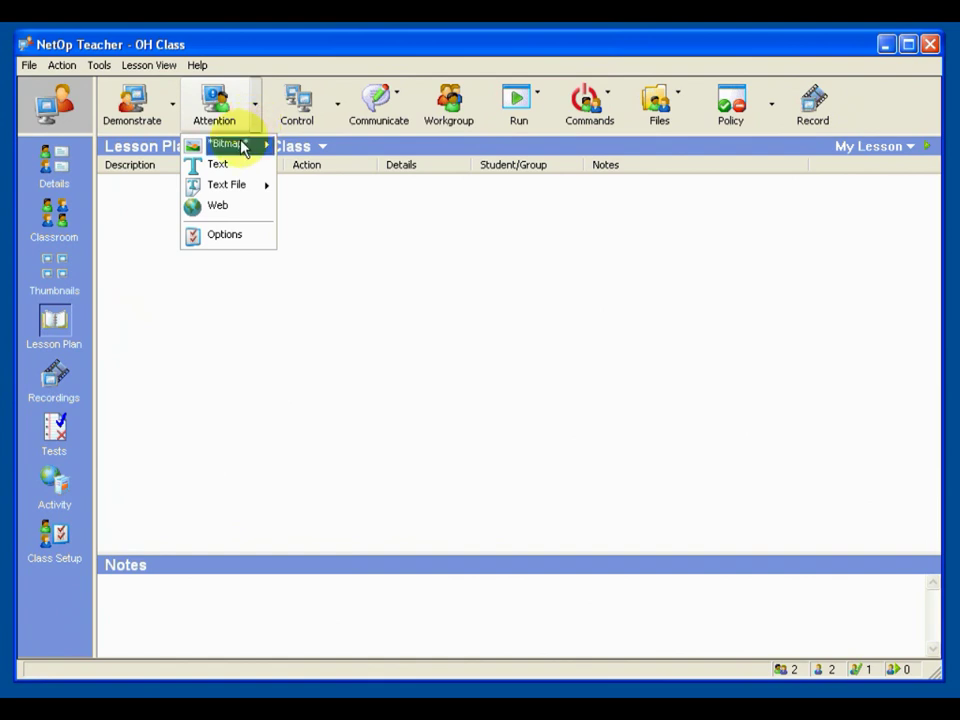
{"action": "left_click", "coordinate": [257, 122]}
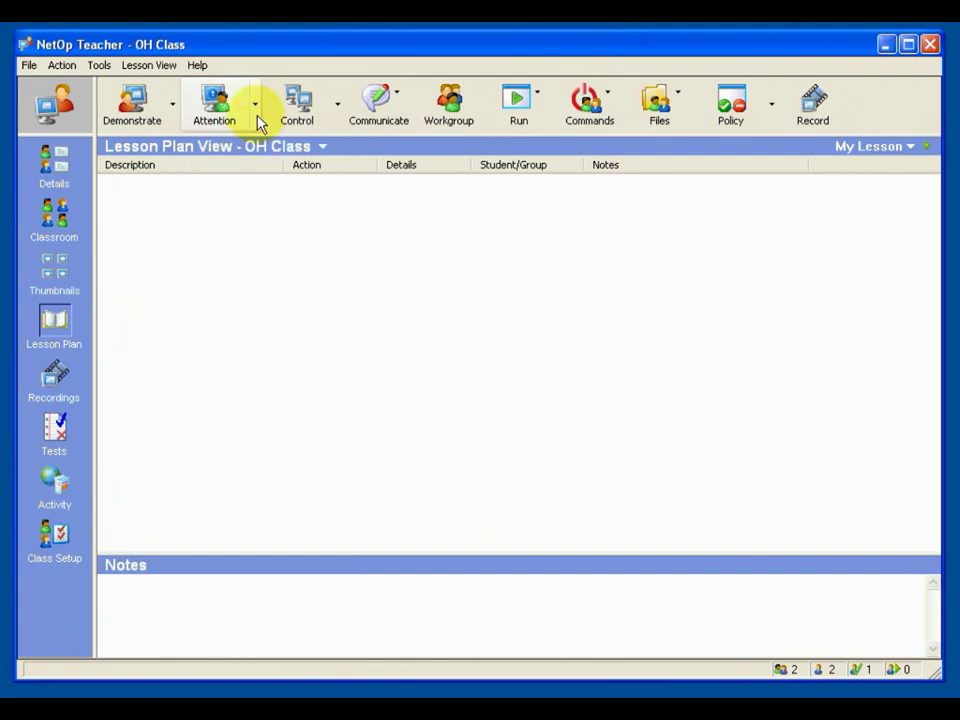
{"action": "right_click", "coordinate": [244, 227]}
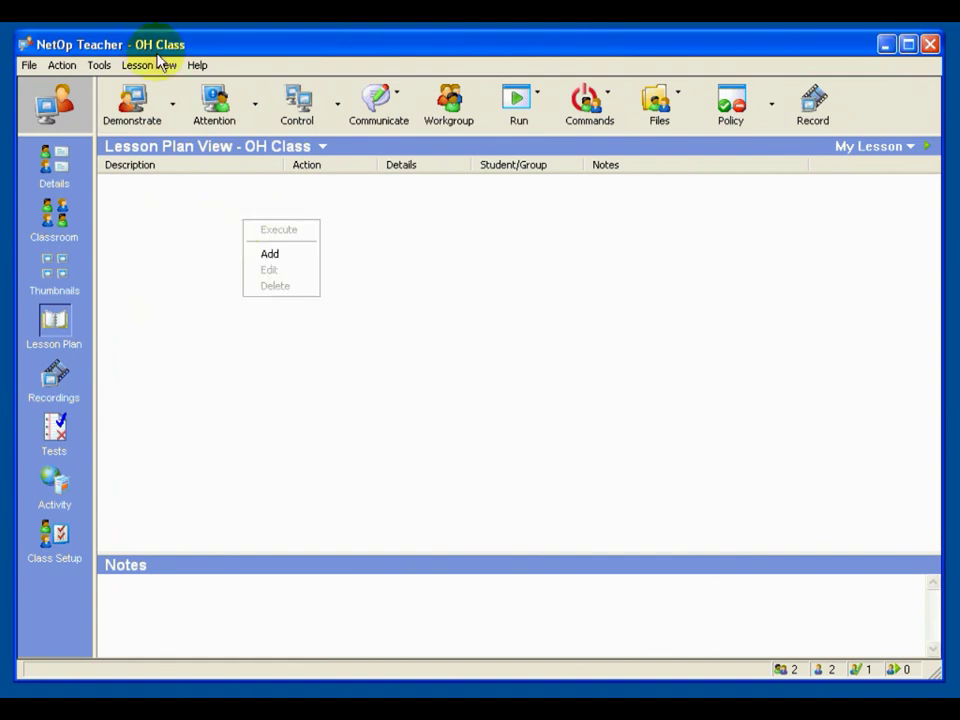
{"action": "left_click", "coordinate": [270, 254]}
{"action": "left_click", "coordinate": [256, 149]}
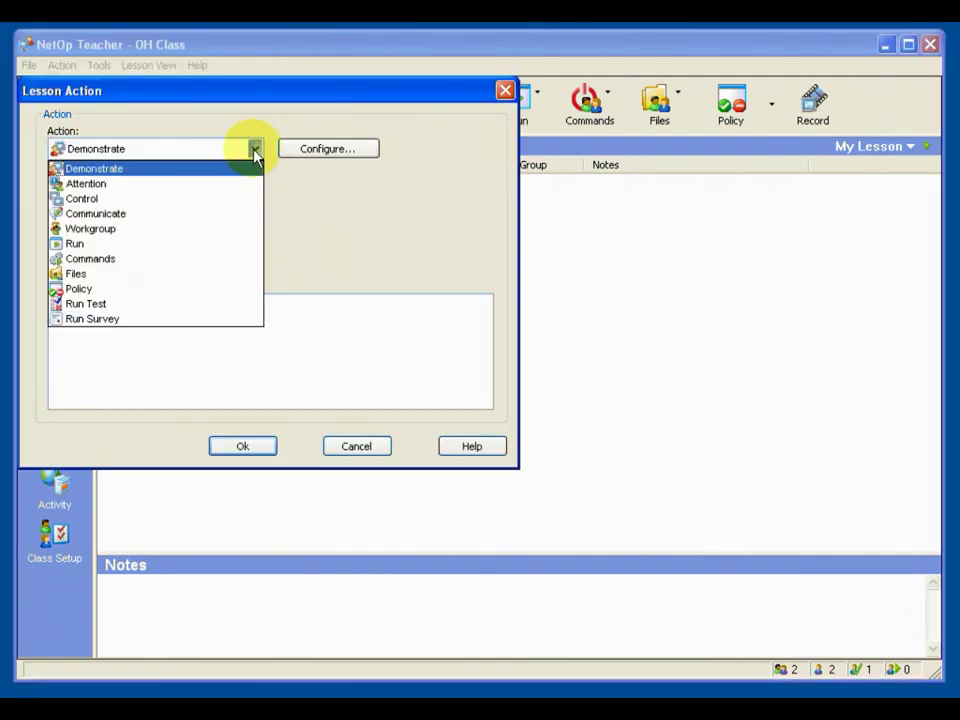
{"action": "left_click", "coordinate": [207, 184]}
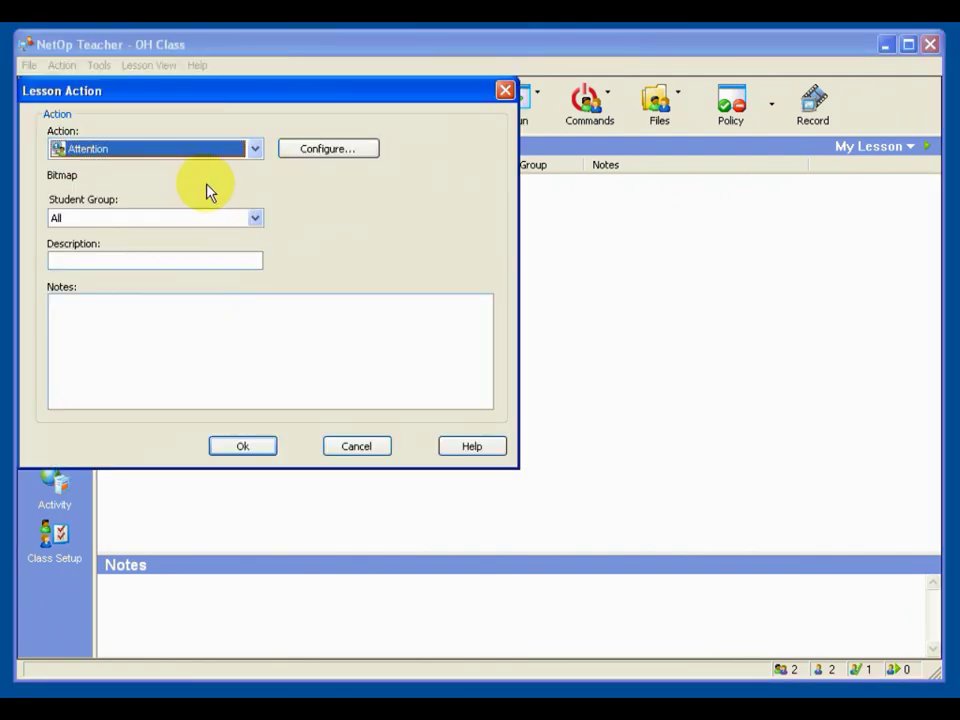
{"action": "left_click_drag", "start_coordinate": [310, 92], "coordinate": [402, 146]}
{"action": "left_click", "coordinate": [420, 203]}
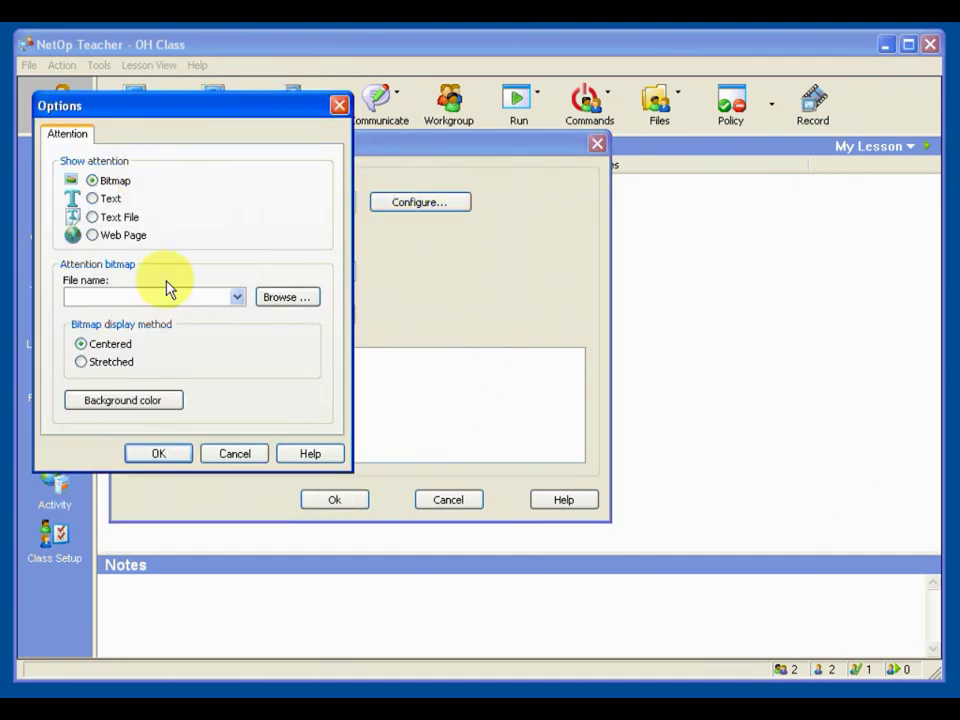
{"action": "left_click", "coordinate": [160, 454]}
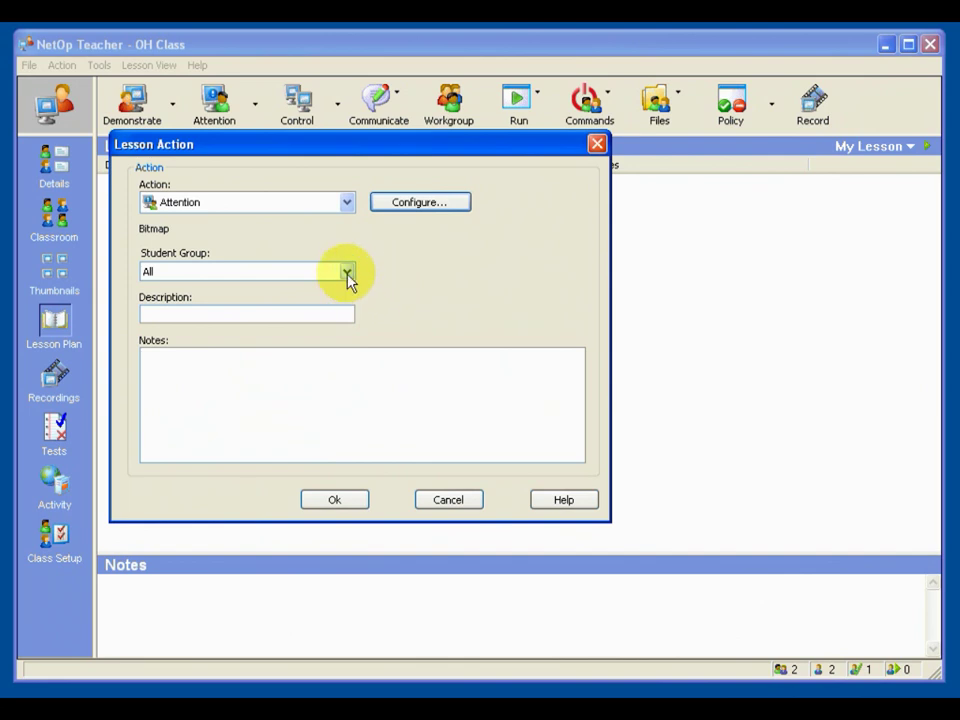
{"action": "left_click", "coordinate": [337, 500]}
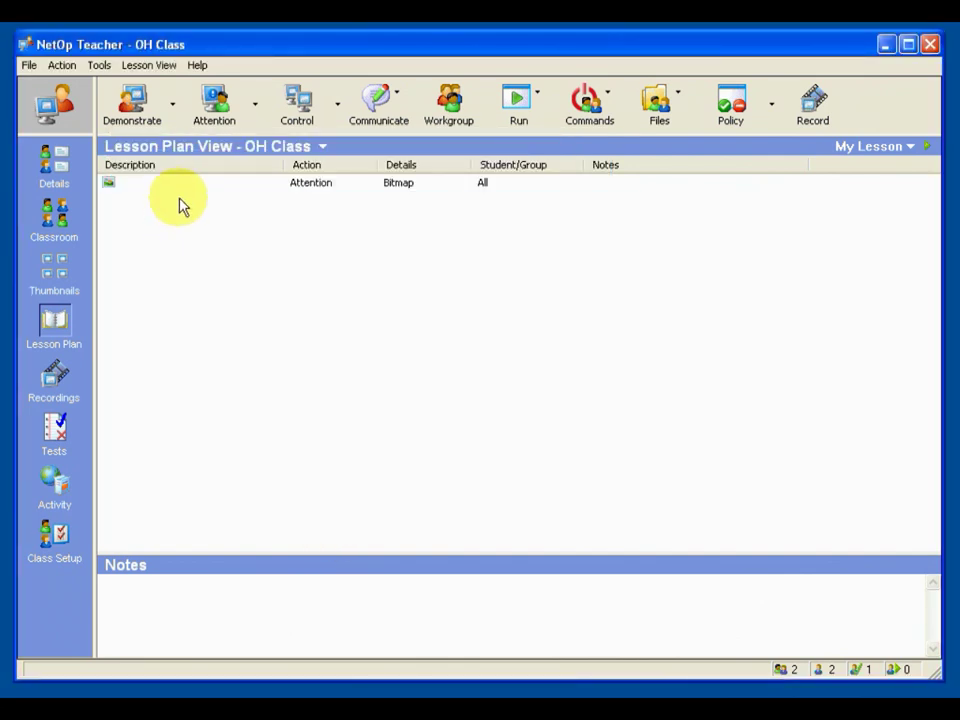
Add a Demonstrate action to the lesson plan that shows the entire desktop to all students.
{"action": "right_click", "coordinate": [211, 241]}
{"action": "left_click", "coordinate": [246, 270]}
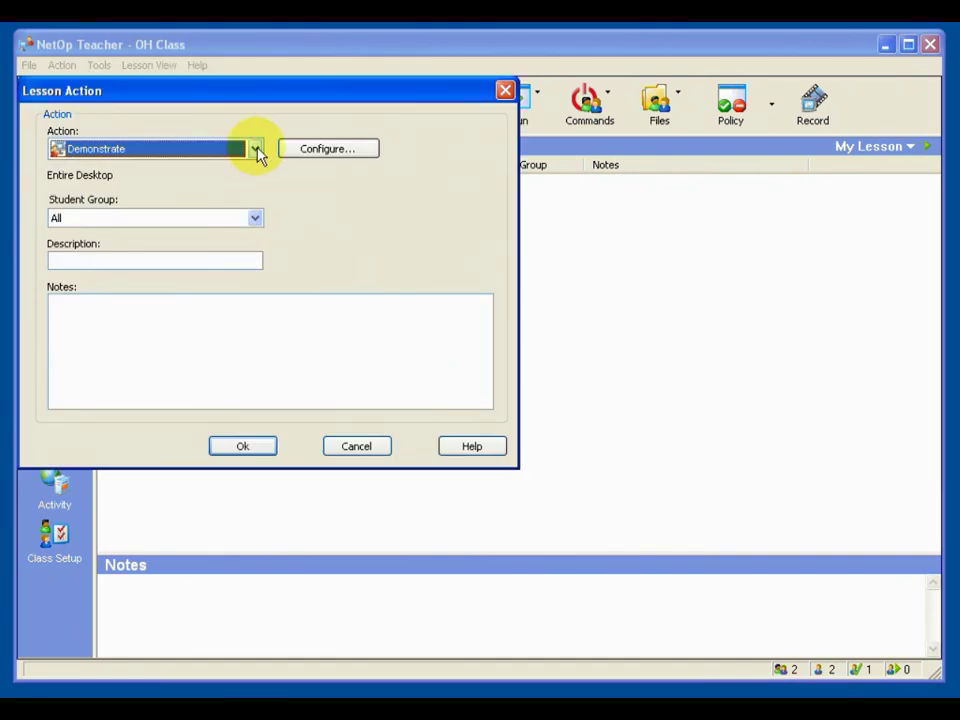
{"action": "left_click", "coordinate": [311, 150]}
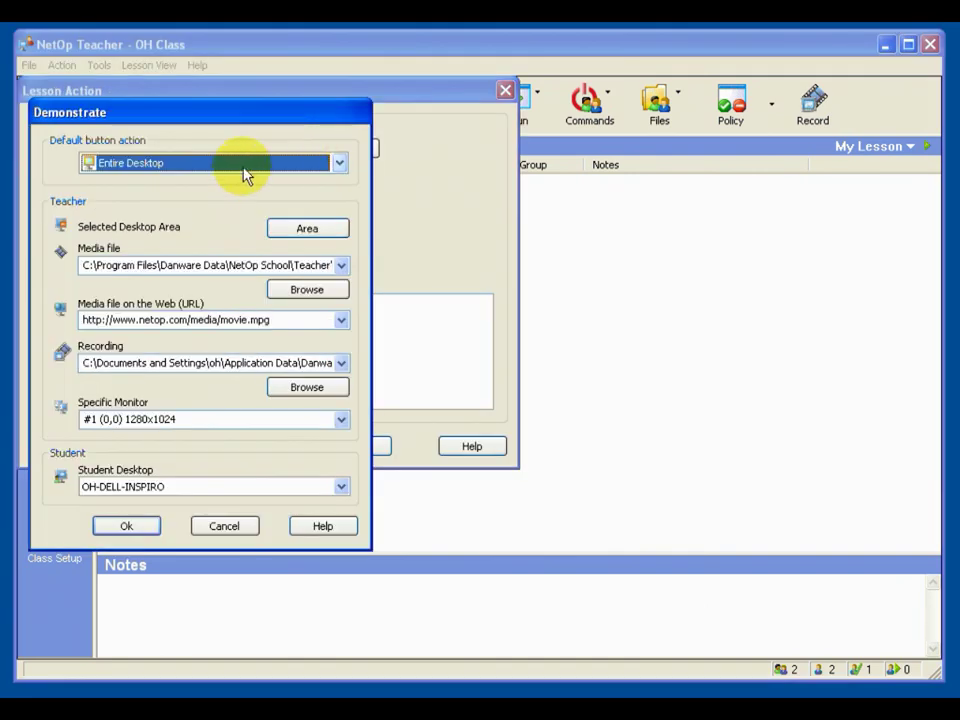
{"action": "left_click", "coordinate": [140, 525]}
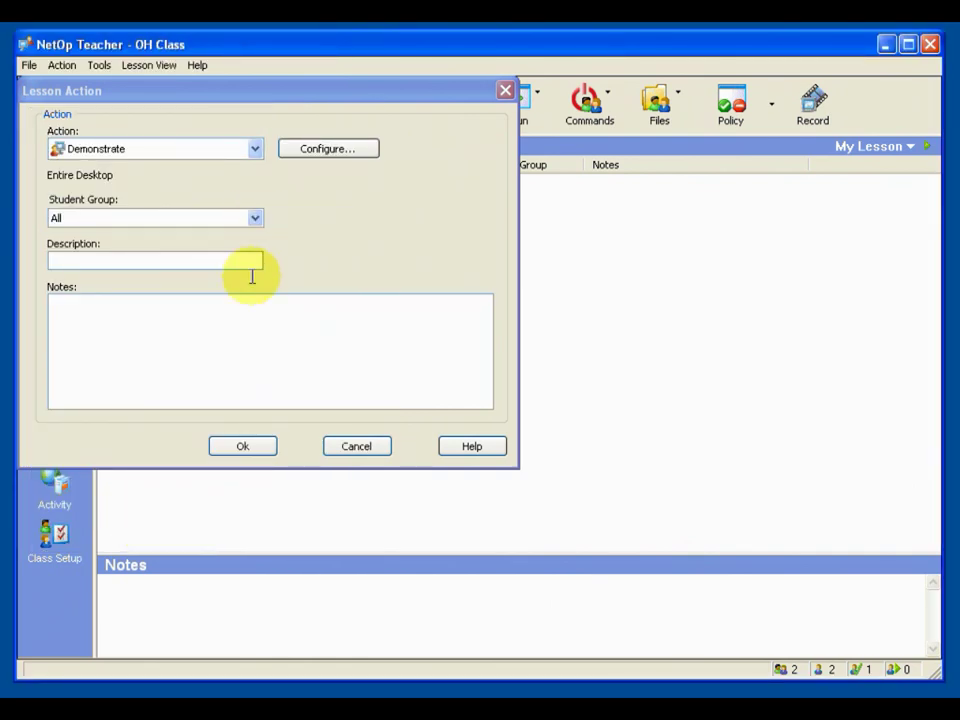
{"action": "left_click", "coordinate": [253, 448]}
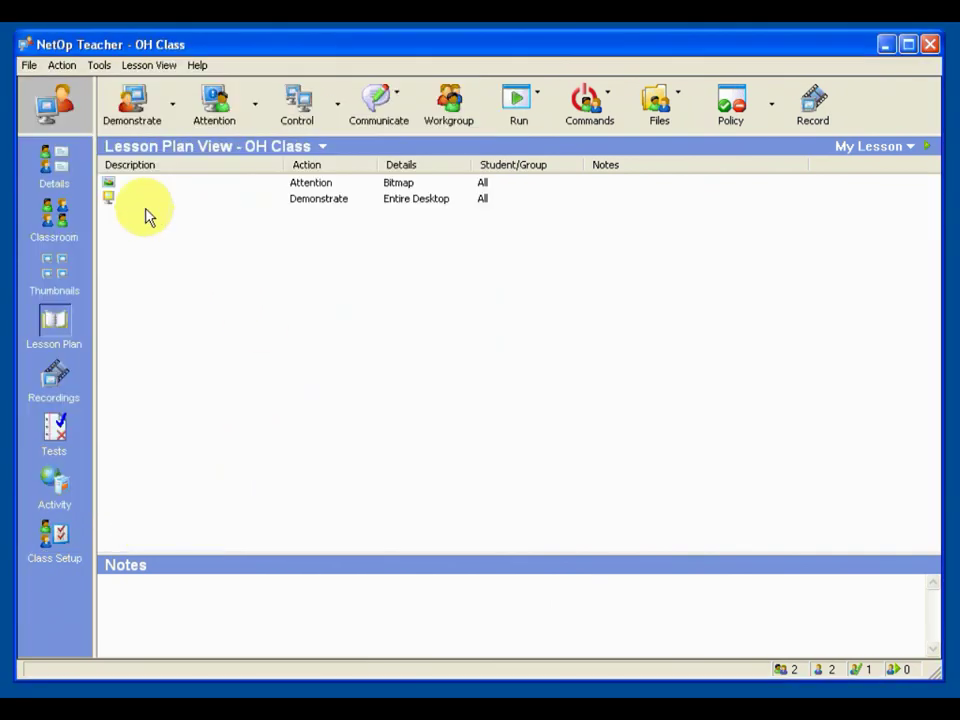
Add a Policy action with the Allow All policy for all students to the lesson plan.
{"action": "right_click", "coordinate": [207, 253]}
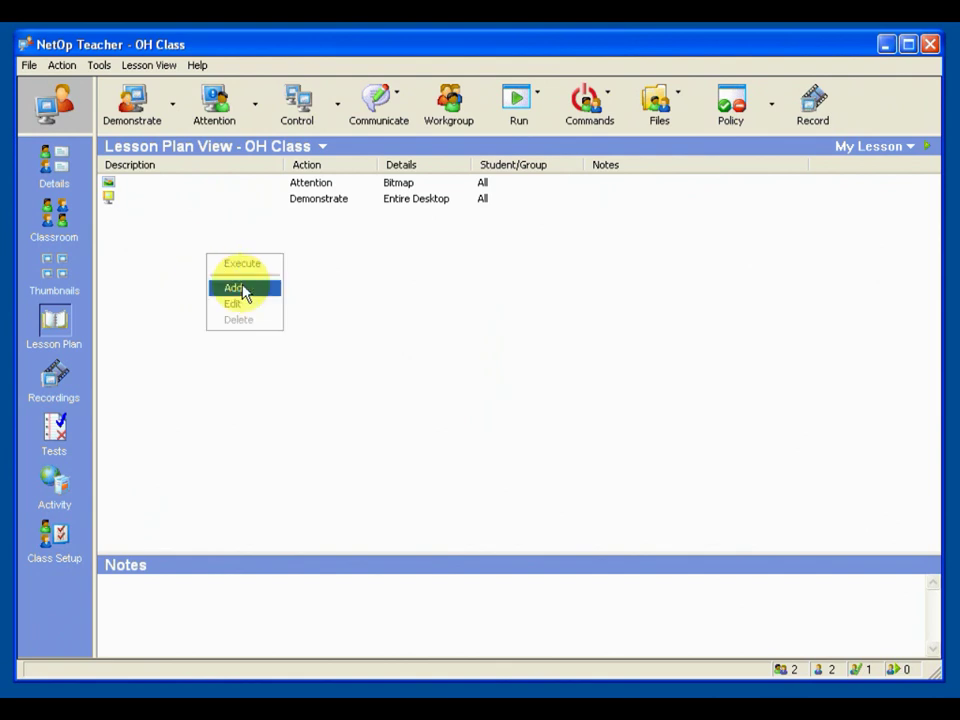
{"action": "left_click", "coordinate": [235, 288]}
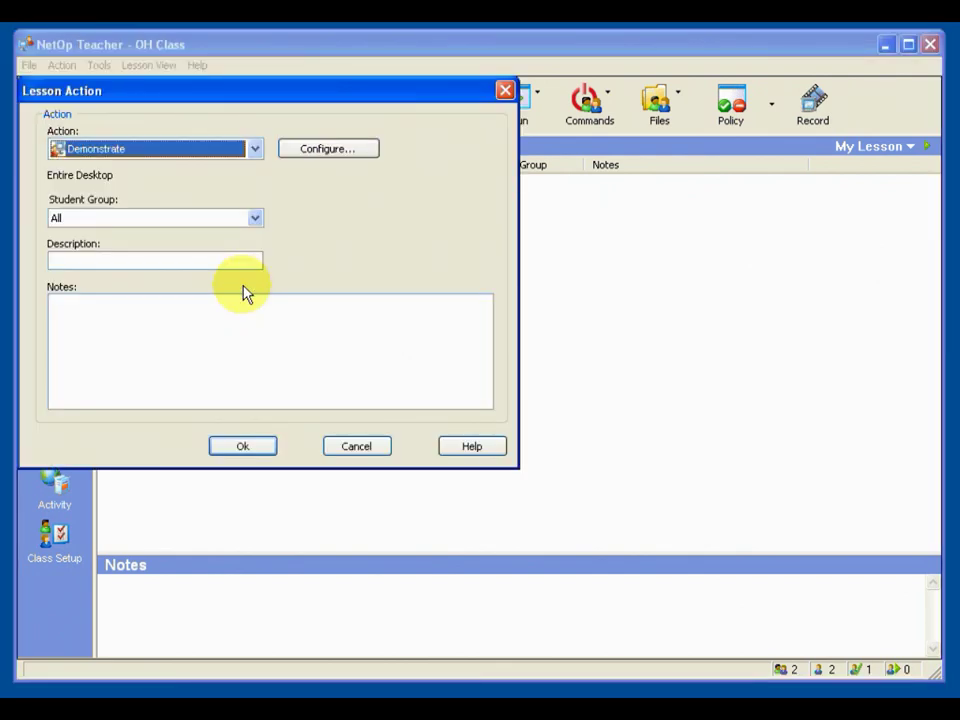
{"action": "left_click", "coordinate": [255, 150]}
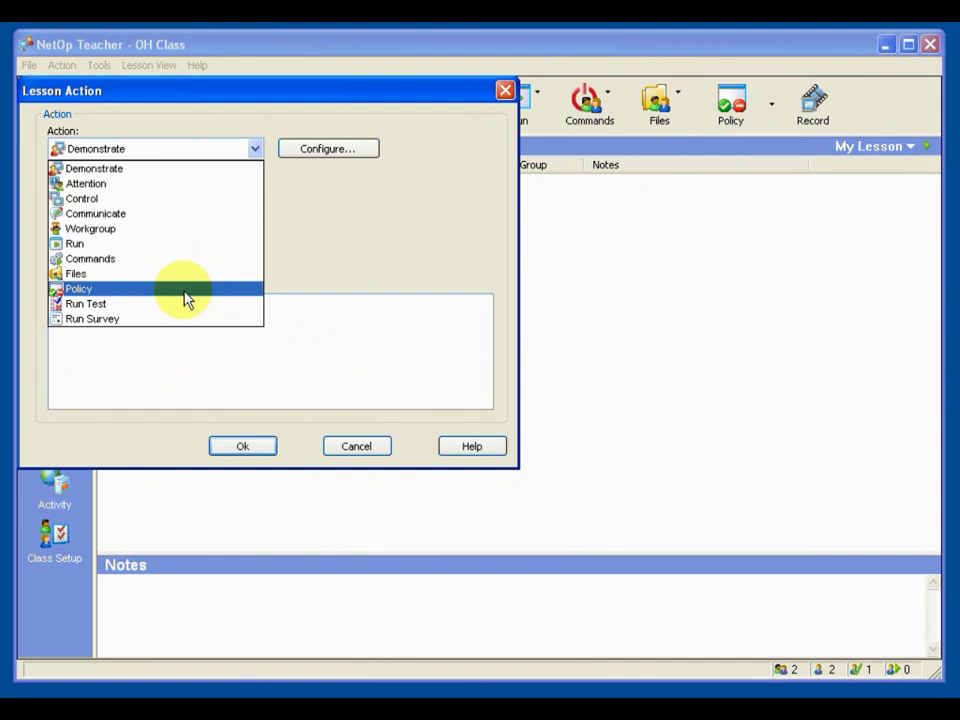
{"action": "left_click", "coordinate": [186, 298]}
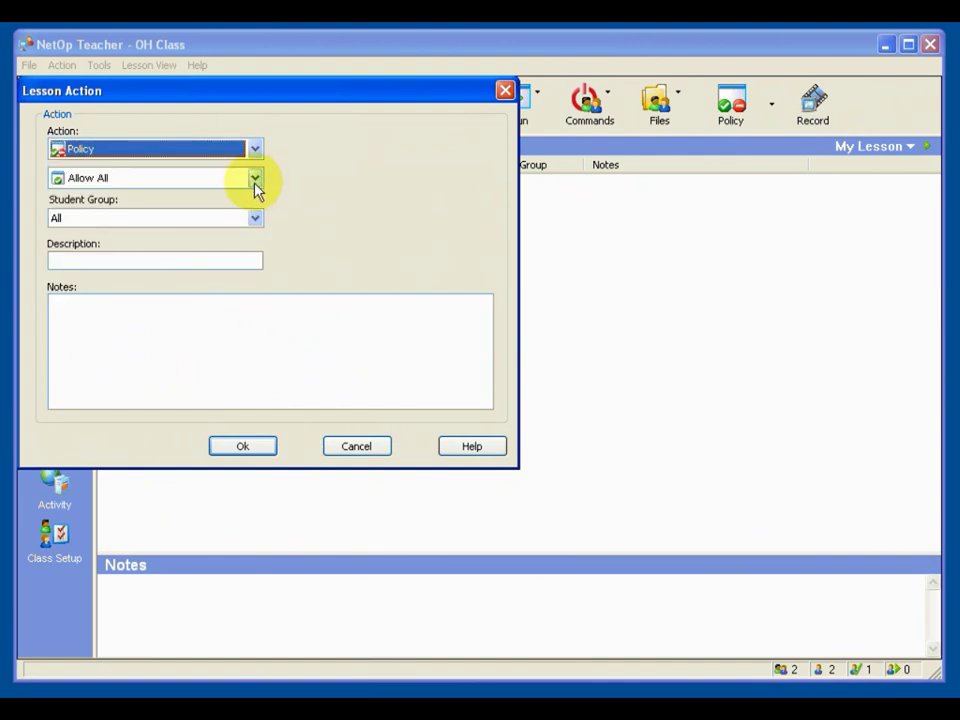
{"action": "left_click", "coordinate": [250, 447]}
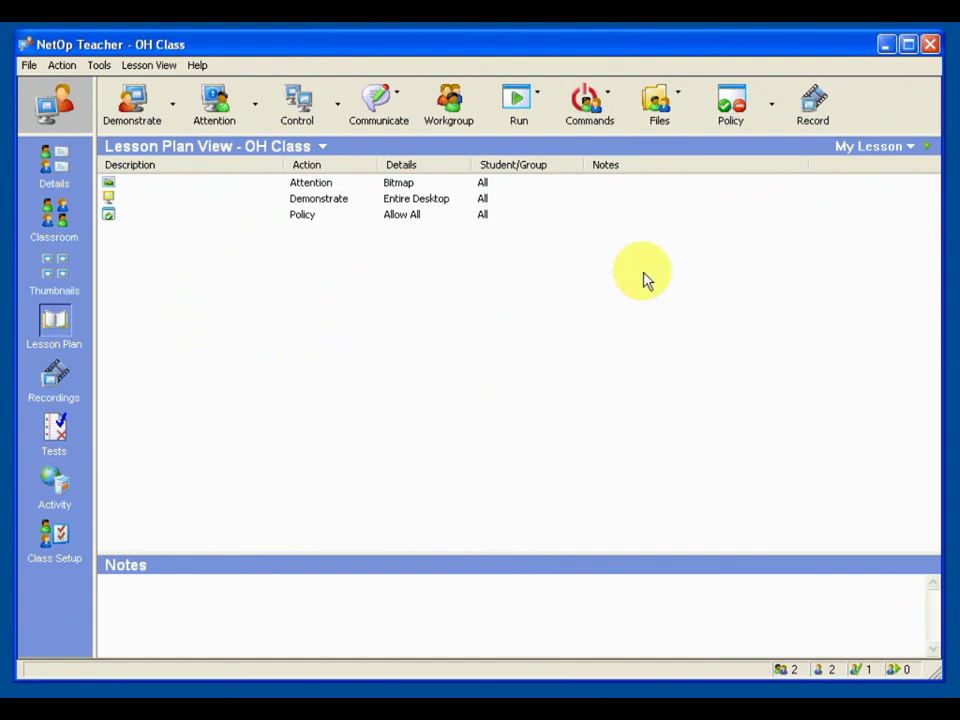
{"action": "left_click", "coordinate": [128, 185]}
{"action": "right_click", "coordinate": [128, 185]}
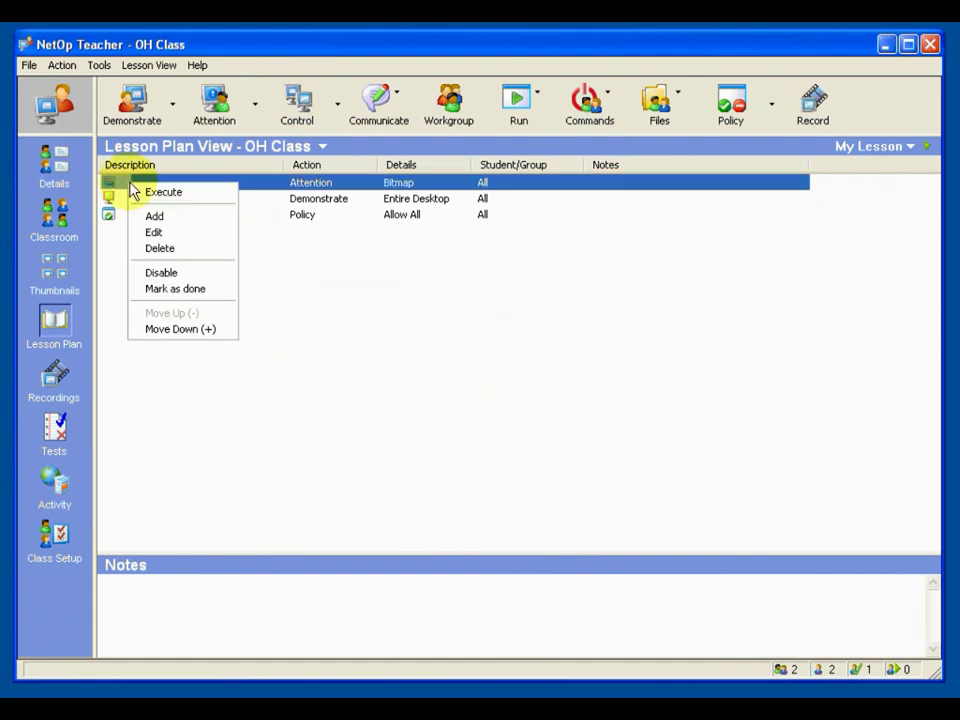
{"action": "left_click", "coordinate": [339, 305]}
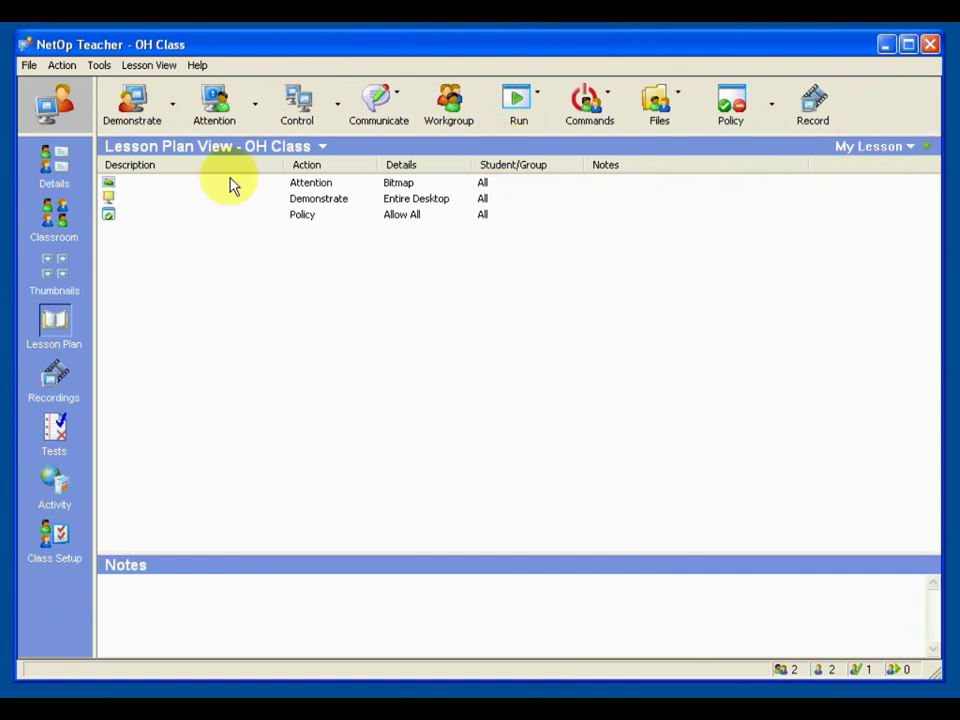
Execute the Attention action from the lesson plan, end the attention mode on the students and clear the row selection.
{"action": "right_click", "coordinate": [118, 188]}
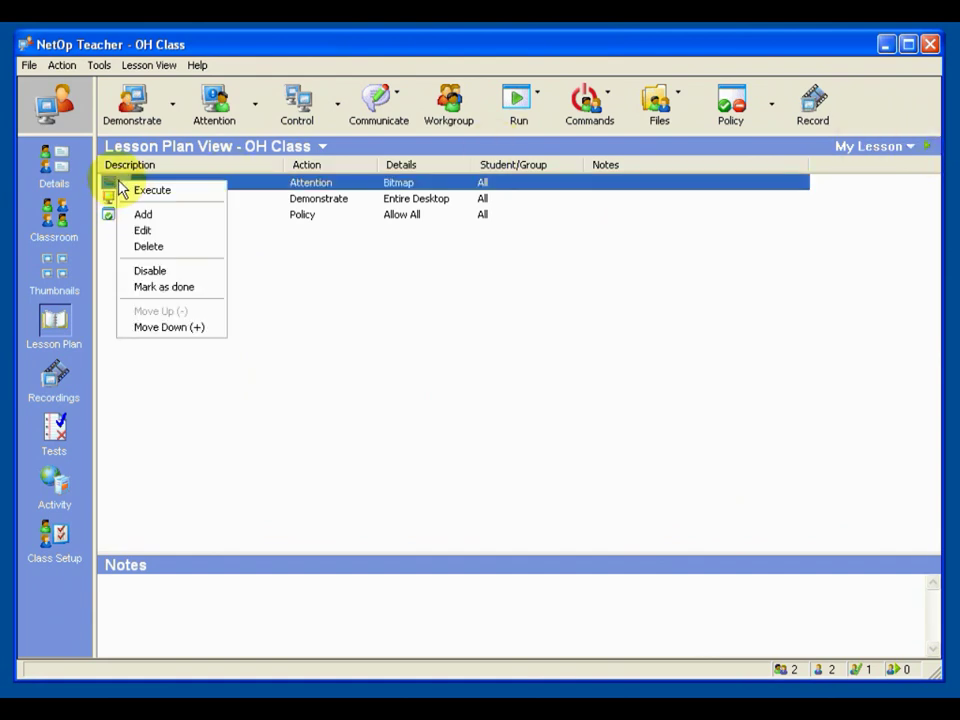
{"action": "left_click", "coordinate": [160, 191]}
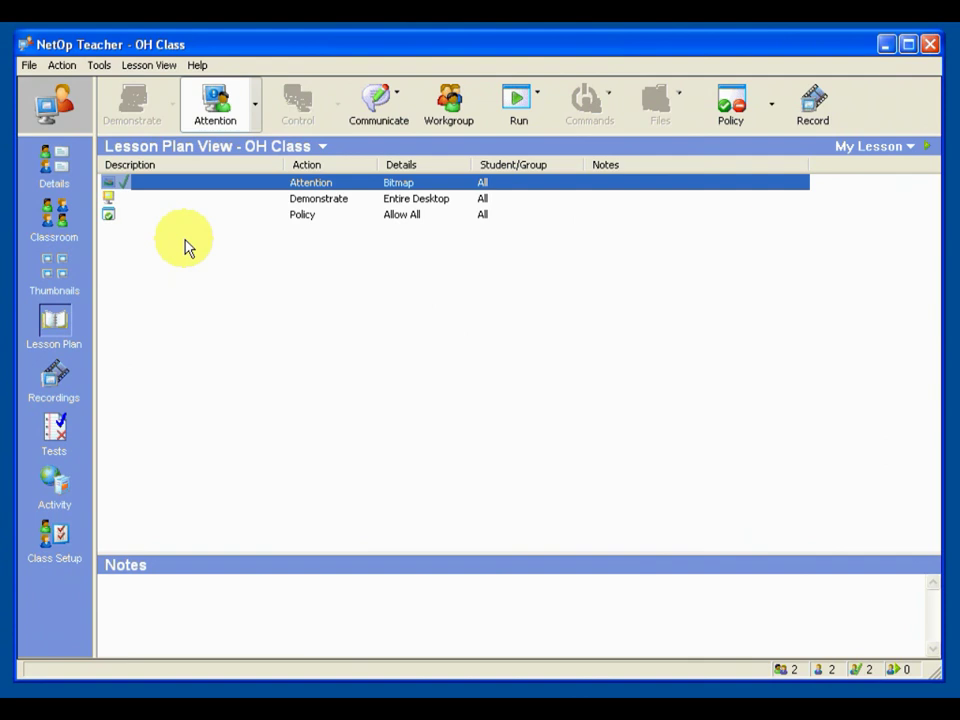
{"action": "left_click", "coordinate": [225, 115]}
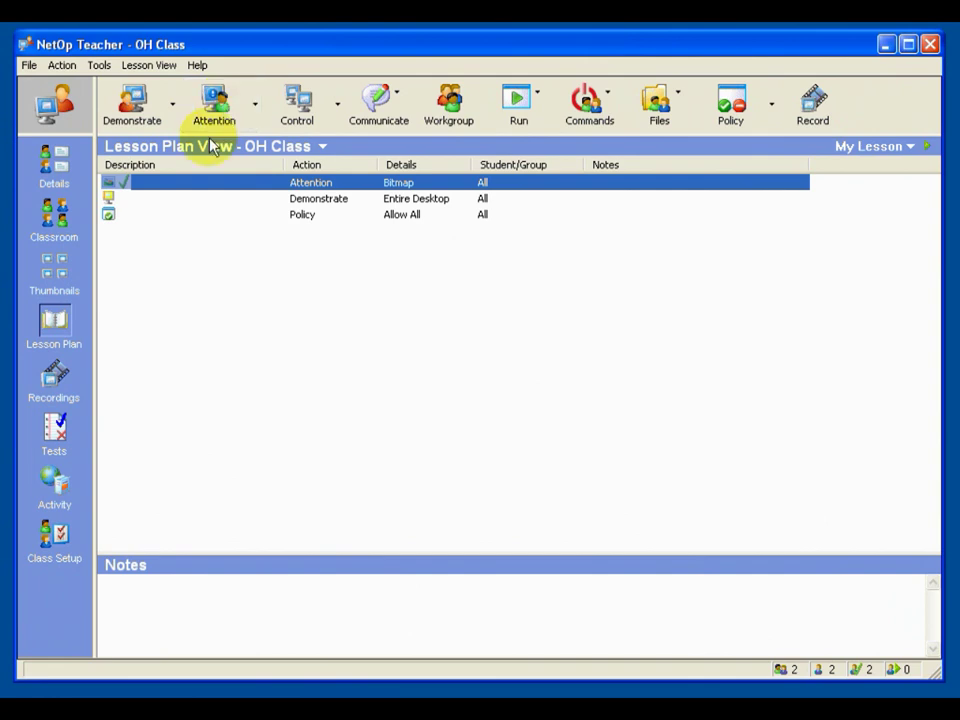
{"action": "left_click", "coordinate": [132, 238]}
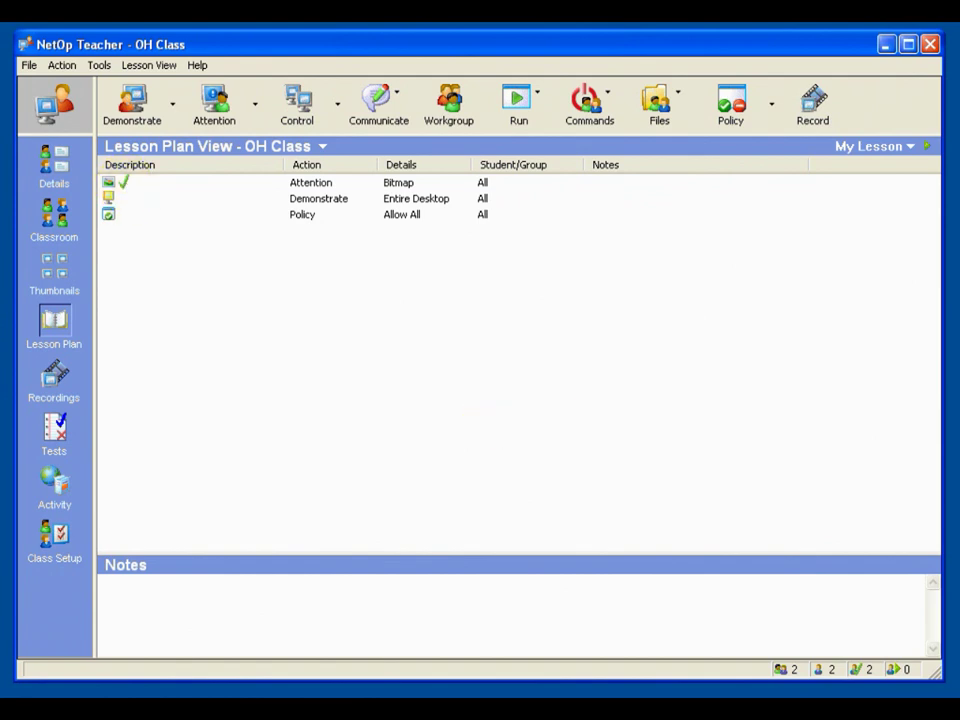
Switch to the recordings view and send the MS Word recording to the All group.
{"action": "left_click", "coordinate": [50, 383]}
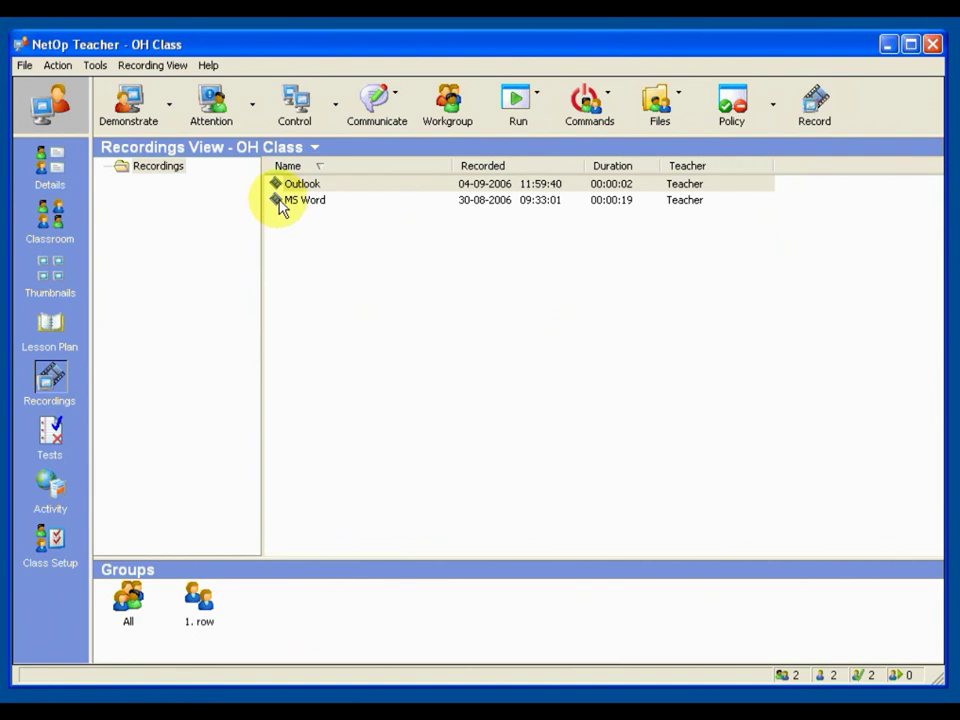
{"action": "left_click_drag", "start_coordinate": [281, 207], "coordinate": [130, 605]}
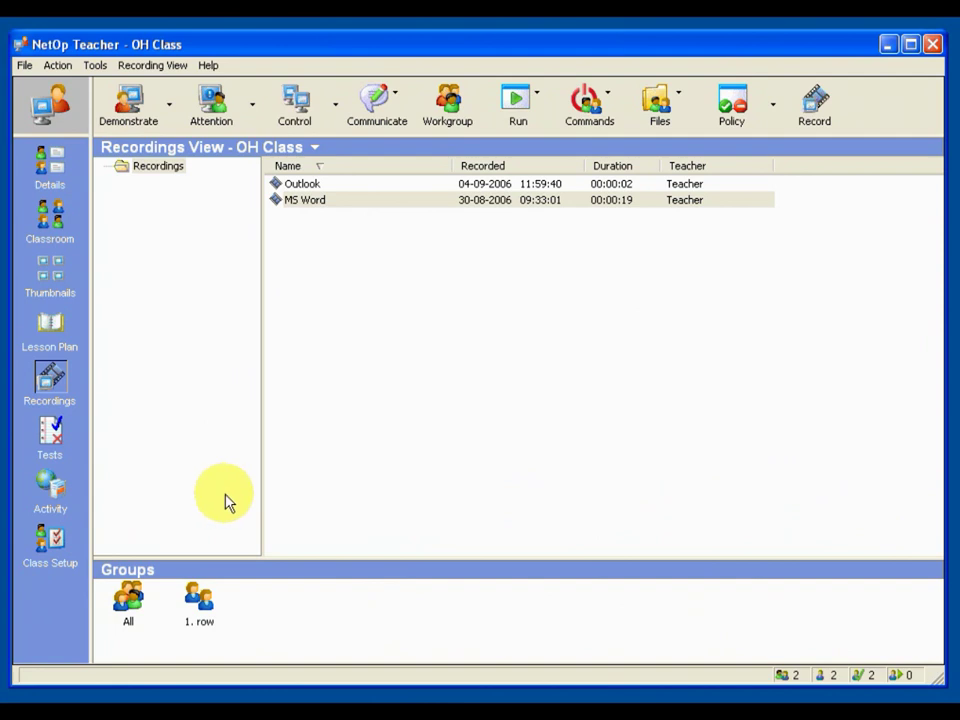
Create a new folder named "Bilology" under the Recordings folder.
{"action": "left_click", "coordinate": [124, 168]}
{"action": "right_click", "coordinate": [126, 175]}
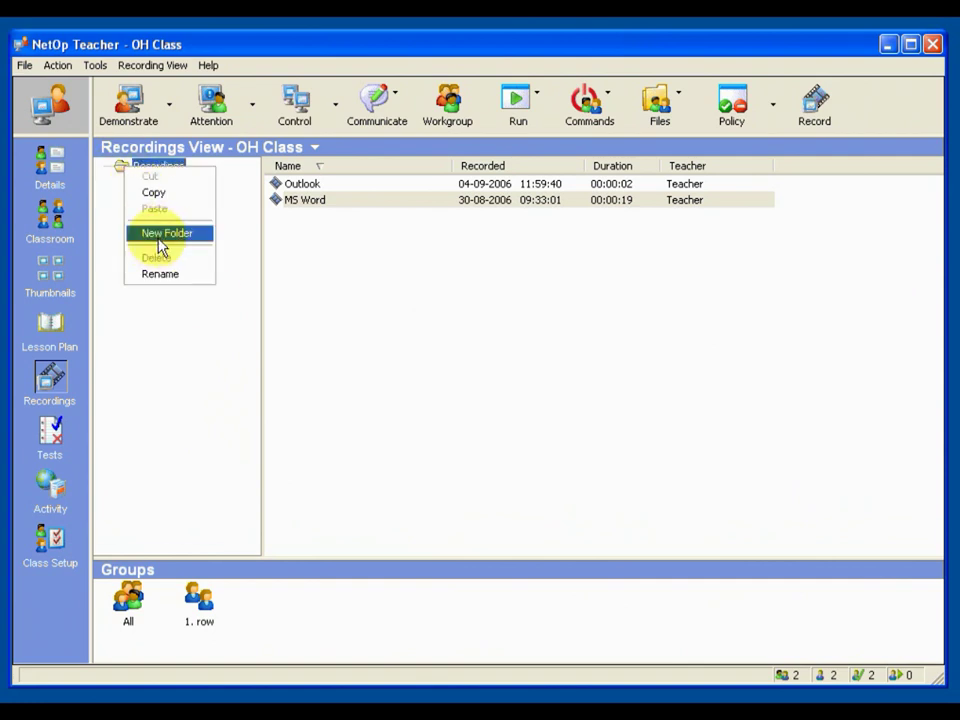
{"action": "left_click", "coordinate": [159, 240]}
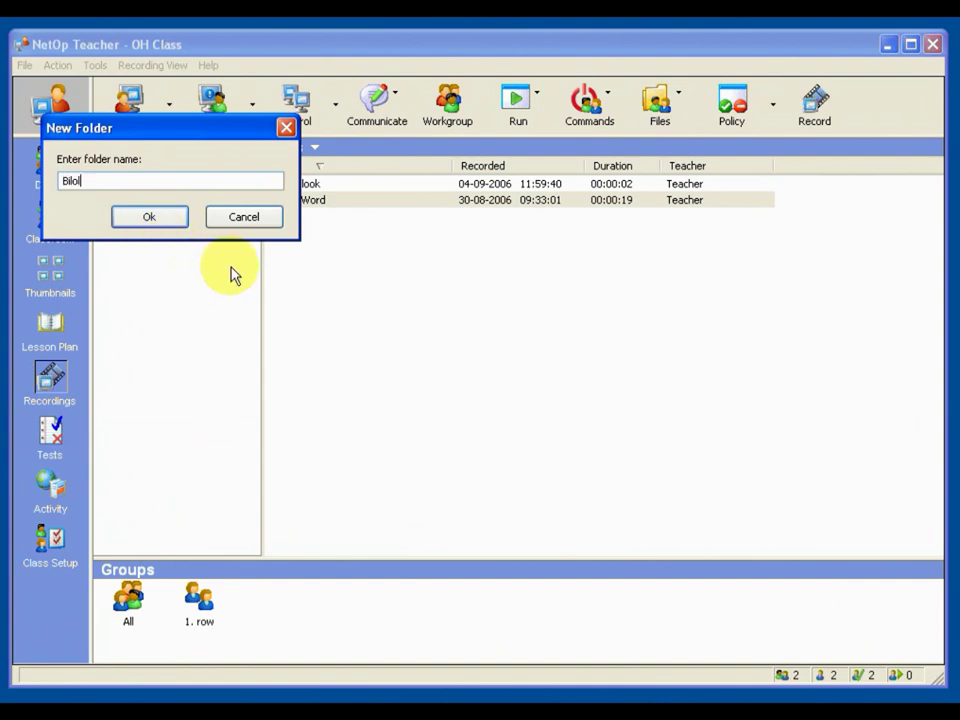
{"action": "left_click", "coordinate": [146, 218]}
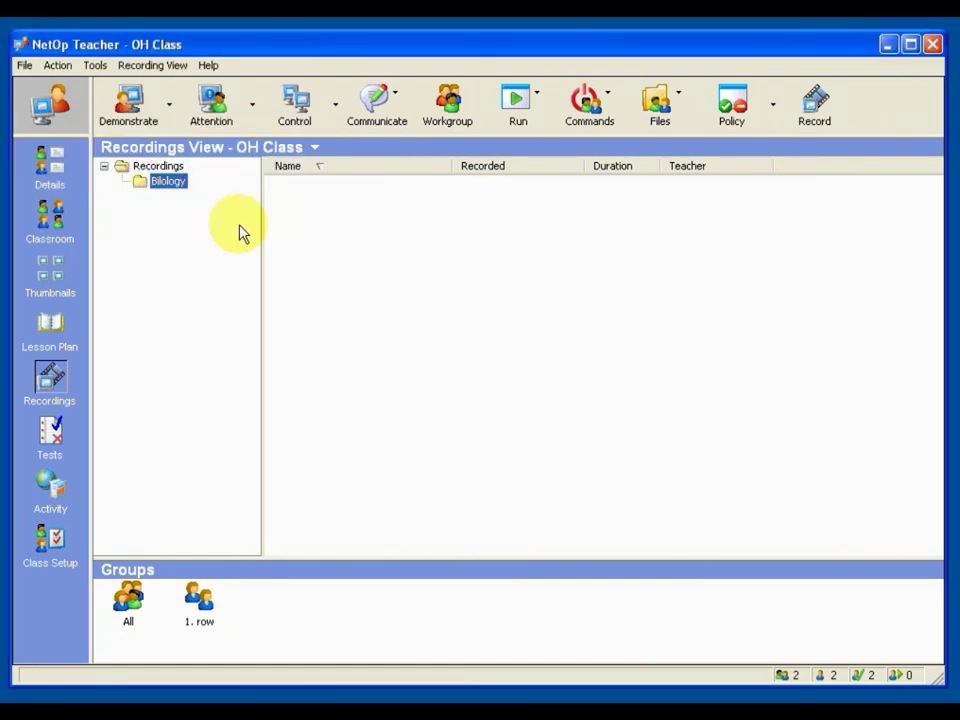
{"action": "right_click", "coordinate": [350, 218]}
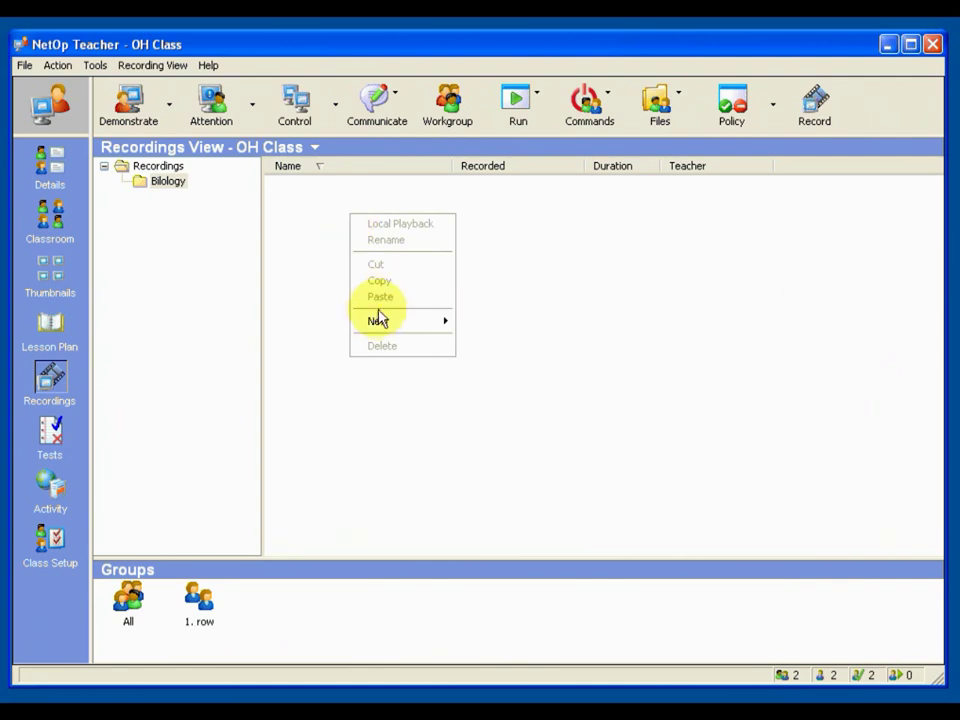
{"action": "mouse_move", "coordinate": [380, 324]}
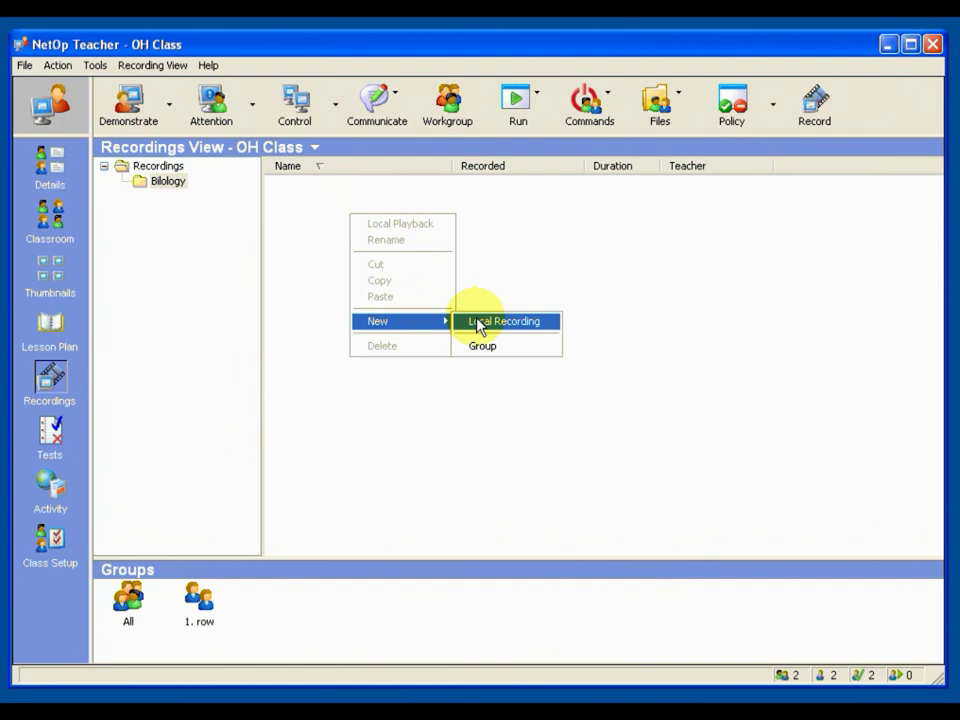
{"action": "left_click", "coordinate": [311, 274]}
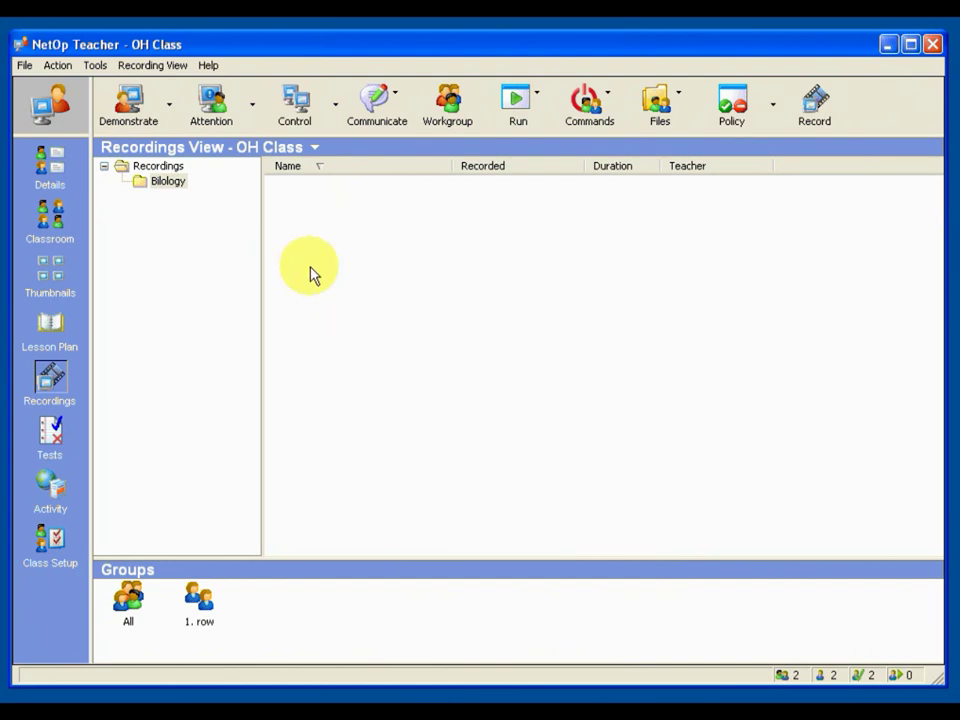
Show the recordings in the root Recordings folder, switch to the tests view and open SampleTest for editing.
{"action": "left_click", "coordinate": [130, 170]}
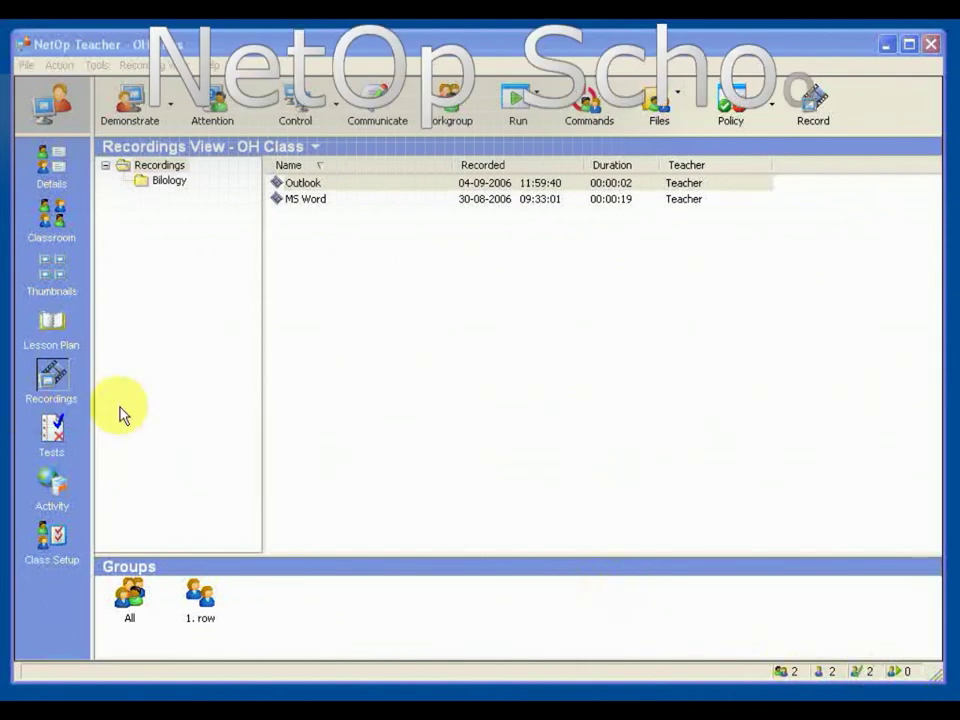
{"action": "left_click", "coordinate": [54, 428]}
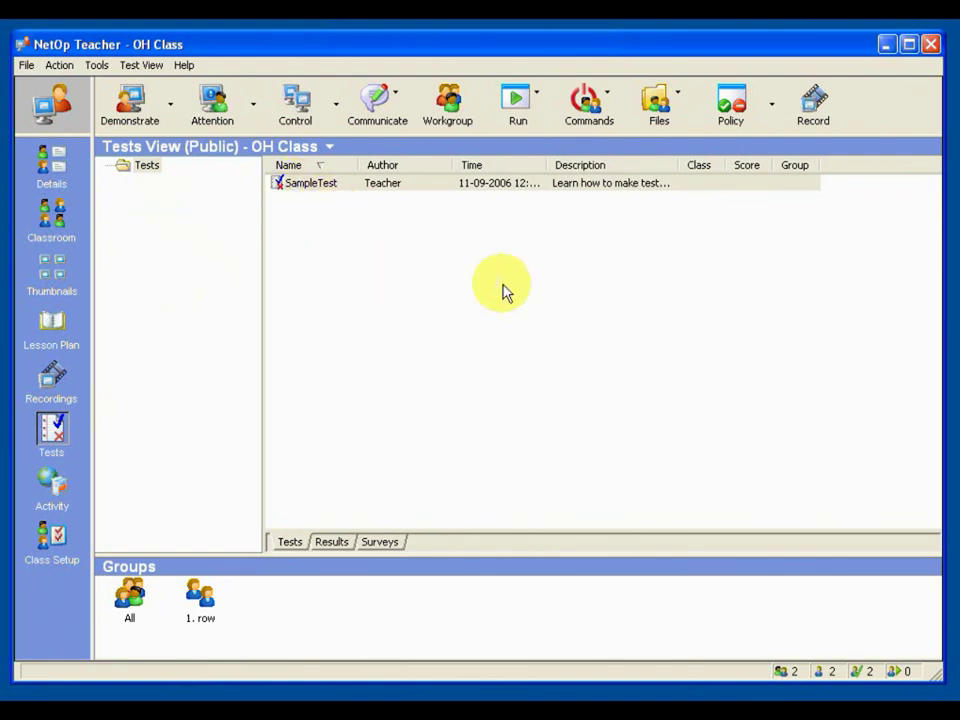
{"action": "double_click", "coordinate": [286, 190]}
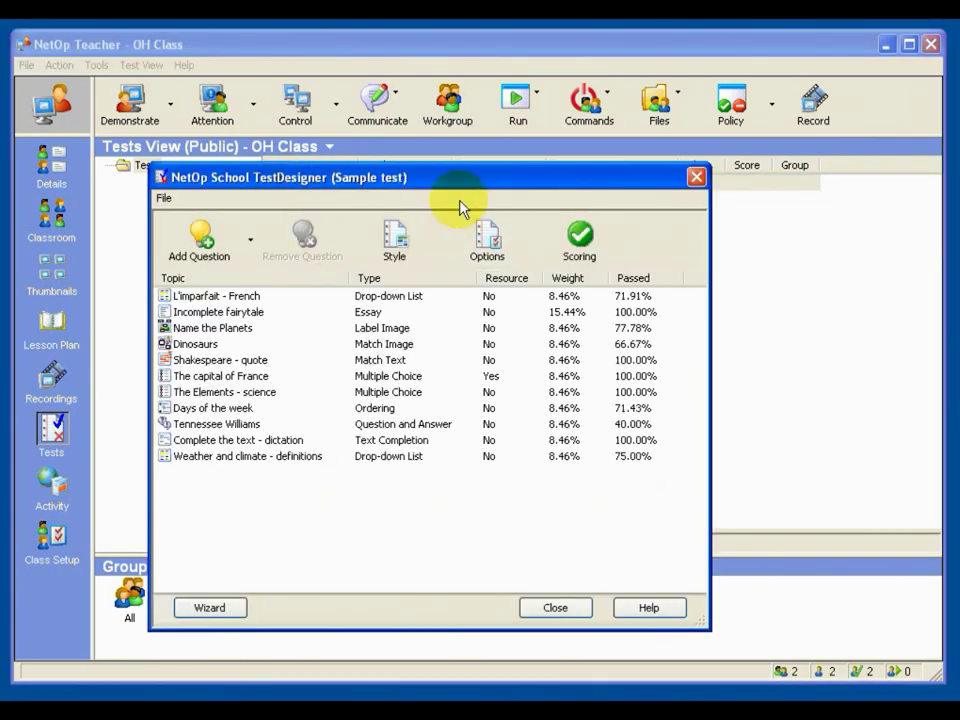
{"action": "left_click_drag", "start_coordinate": [458, 180], "coordinate": [471, 35]}
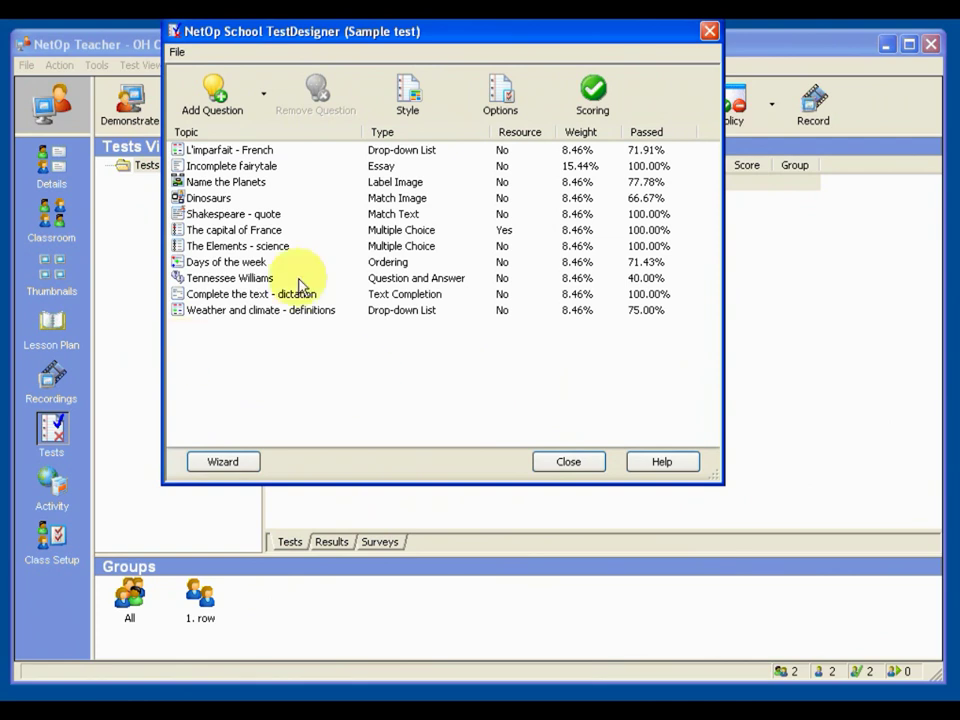
Add a Multiple Choice question with the topic "Capitals of the US" and the question text "The capital of Florida?".
{"action": "left_click", "coordinate": [265, 100]}
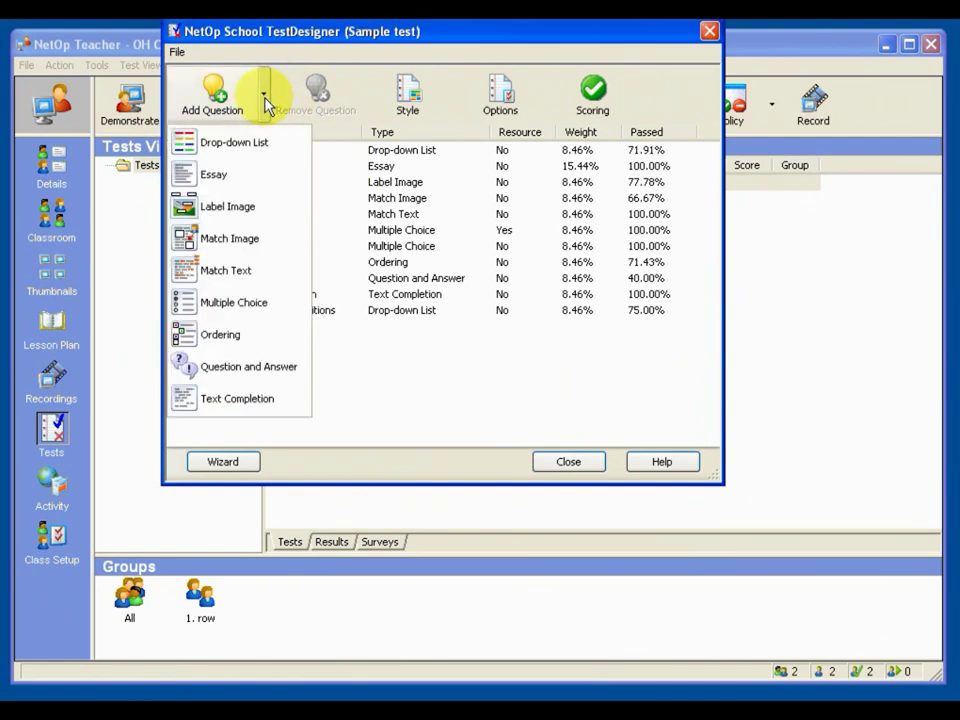
{"action": "left_click", "coordinate": [255, 312]}
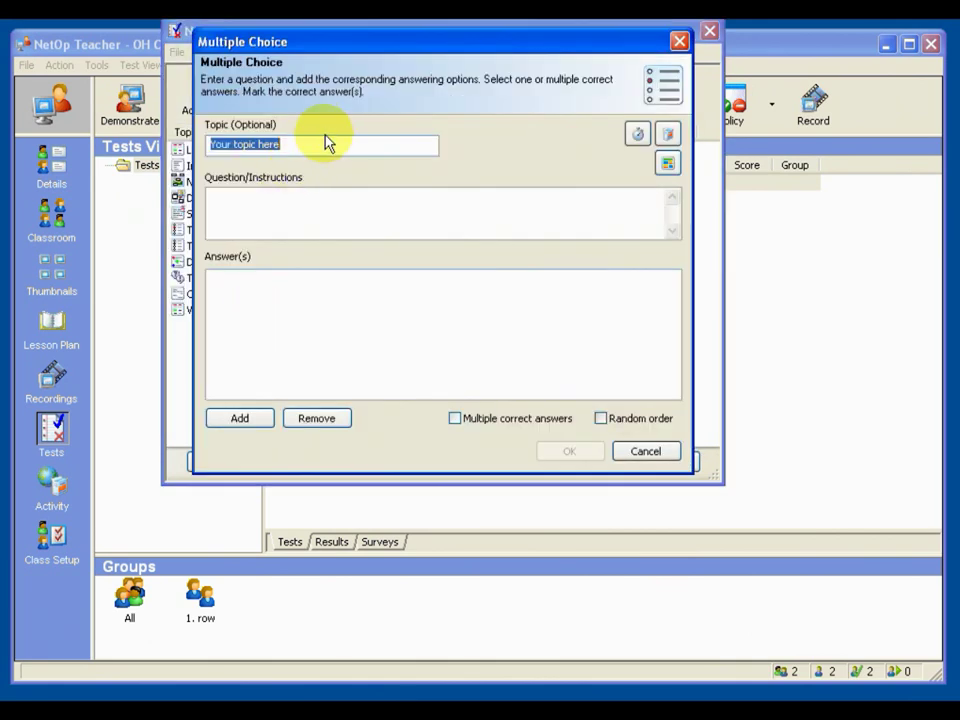
{"action": "type", "text": "C"}
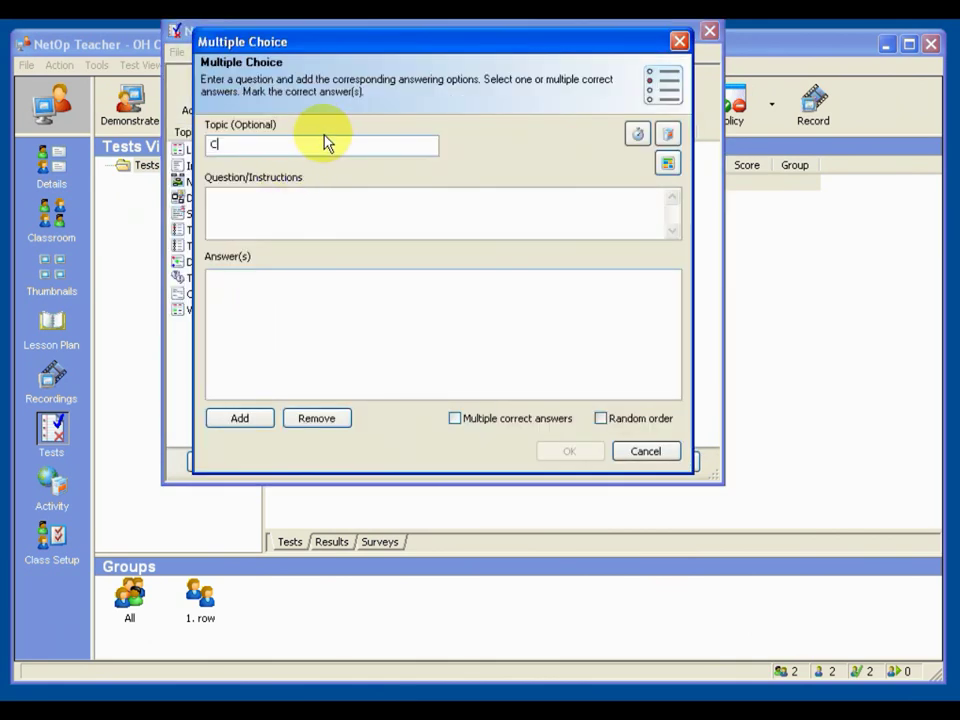
{"action": "type", "text": "apitals of the US"}
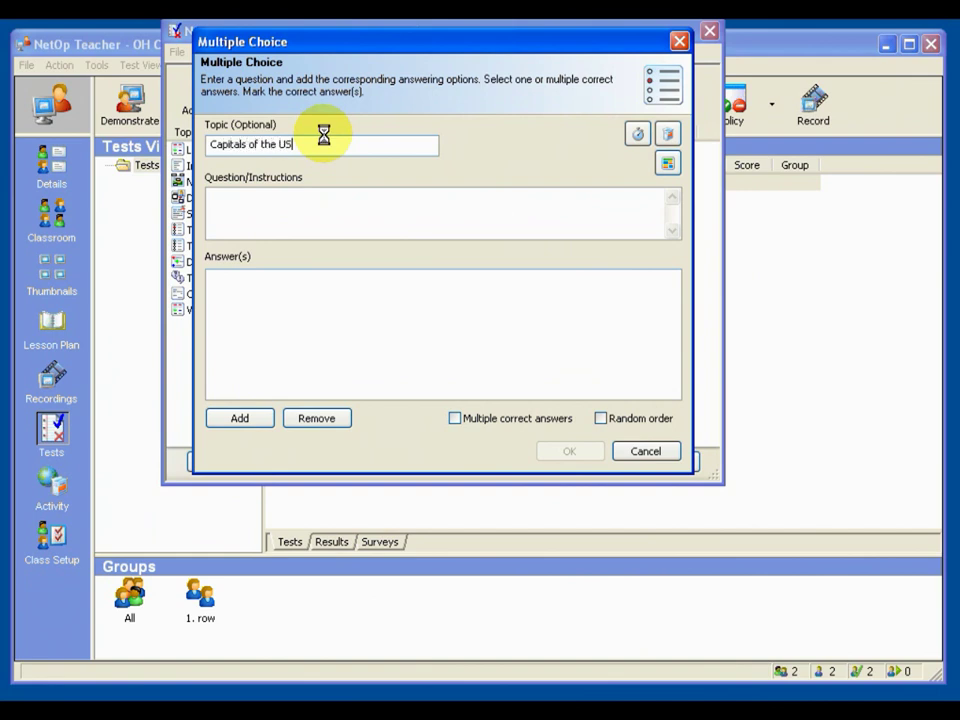
{"action": "left_click", "coordinate": [267, 210]}
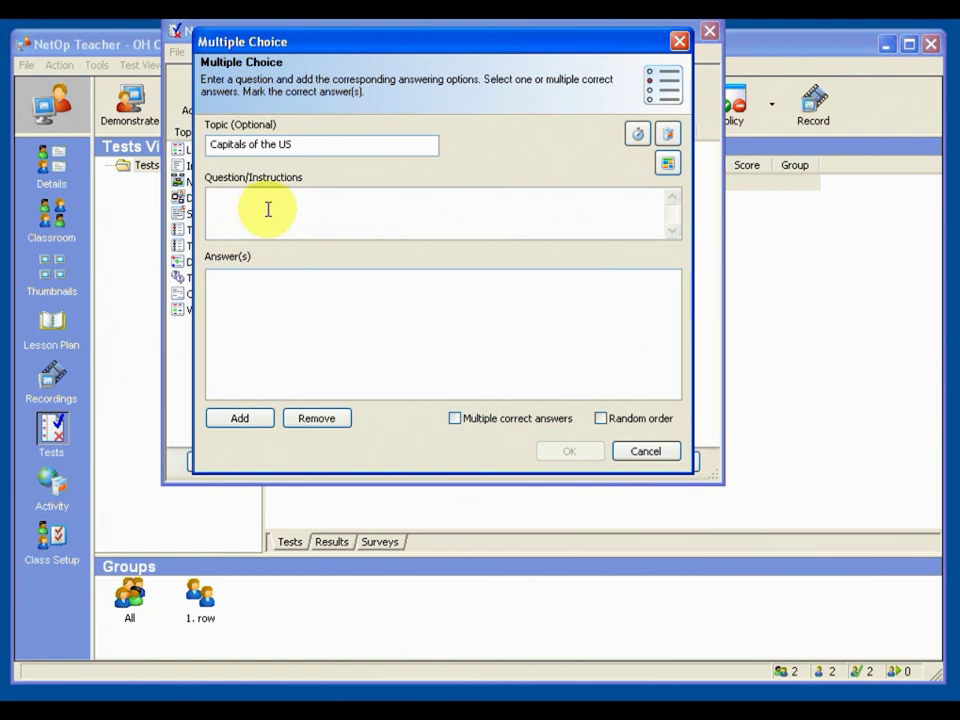
{"action": "type", "text": "The capital "}
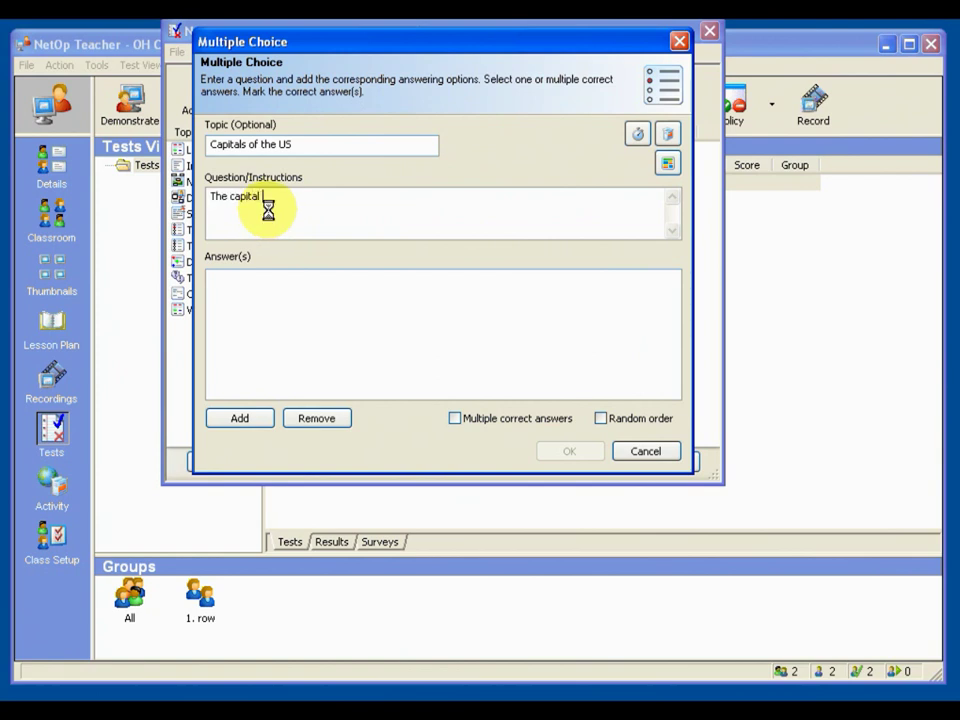
{"action": "type", "text": "of Florida?"}
Add the answer options Miami, Tallahassee and Jacksonville to the Florida question.
{"action": "left_click", "coordinate": [241, 420]}
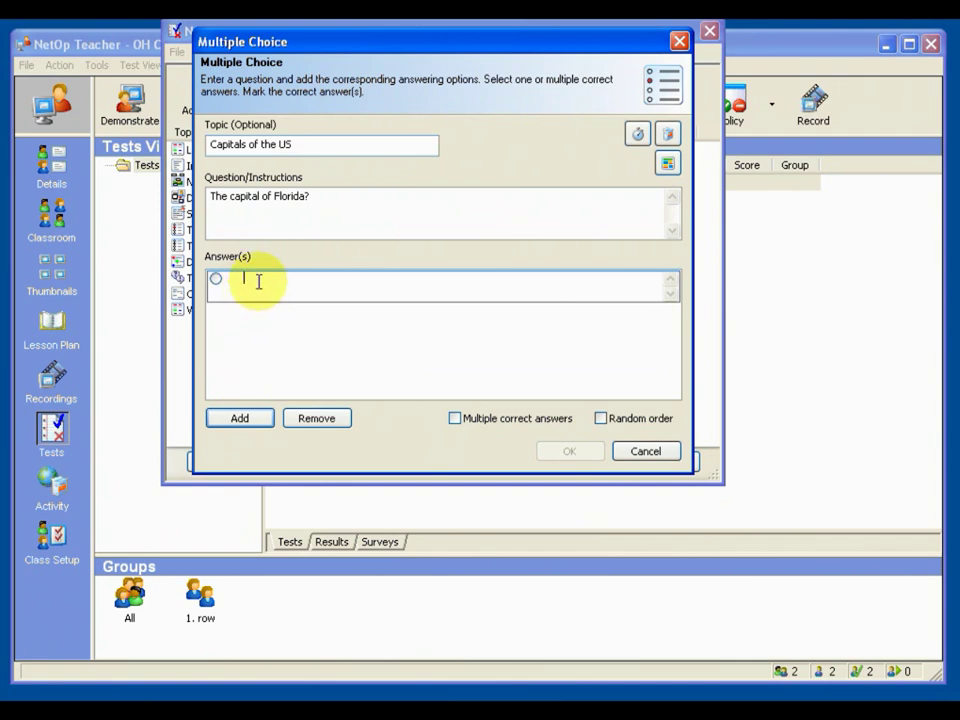
{"action": "type", "text": "Miami"}
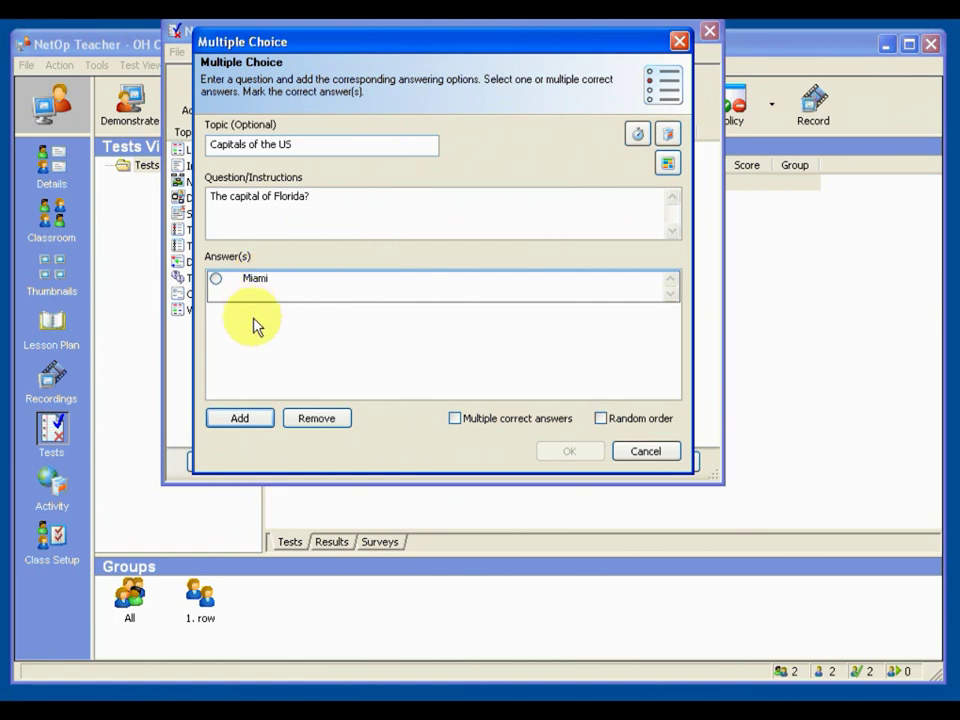
{"action": "left_click", "coordinate": [257, 419]}
{"action": "type", "text": "Talla"}
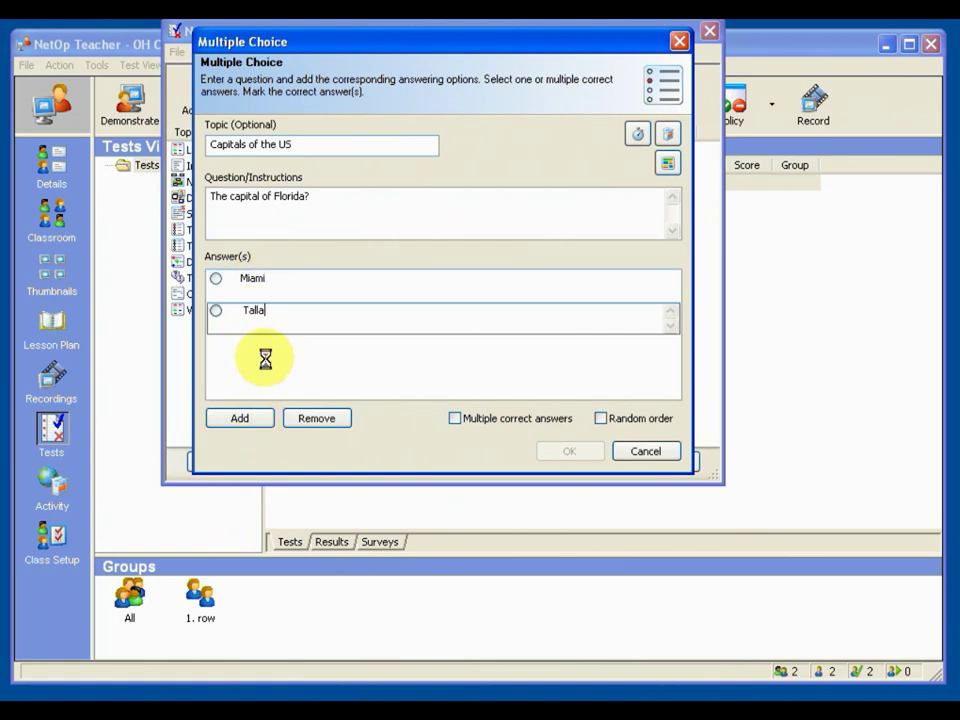
{"action": "type", "text": "hassee"}
{"action": "left_click", "coordinate": [258, 418]}
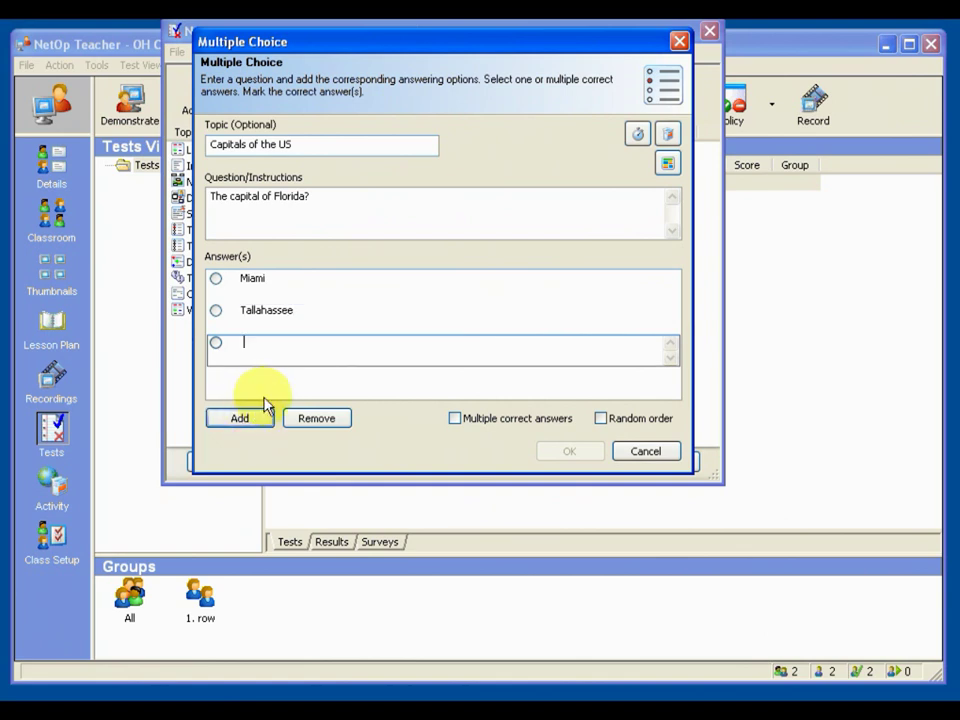
{"action": "type", "text": "Jacksonville"}
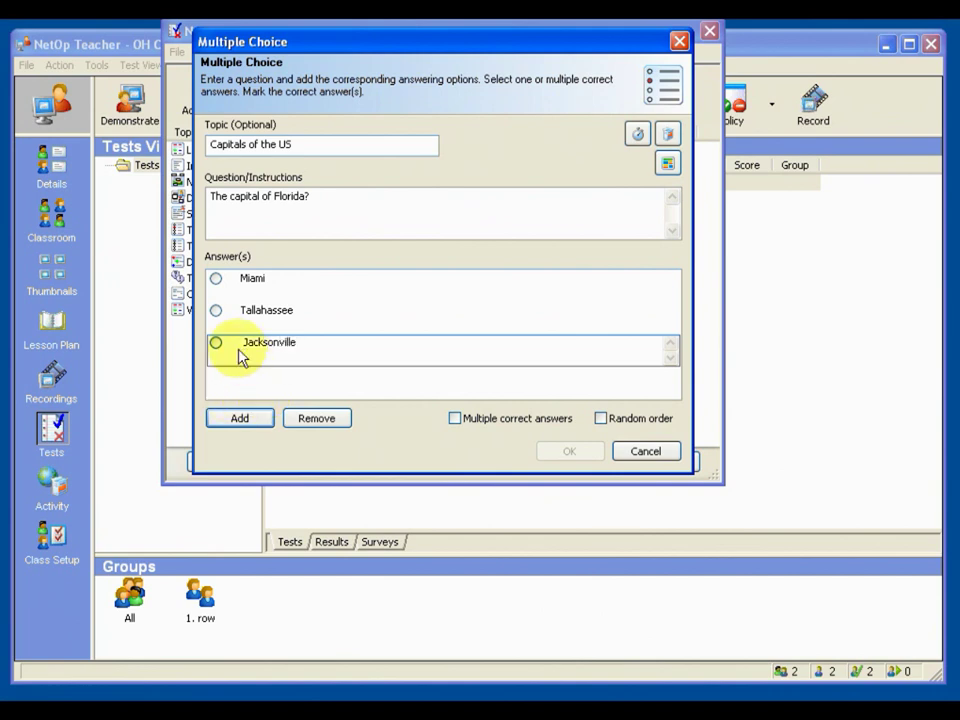
Mark Tallahassee as the correct answer and enable random order for the answers.
{"action": "left_click", "coordinate": [216, 312]}
{"action": "left_click", "coordinate": [217, 312]}
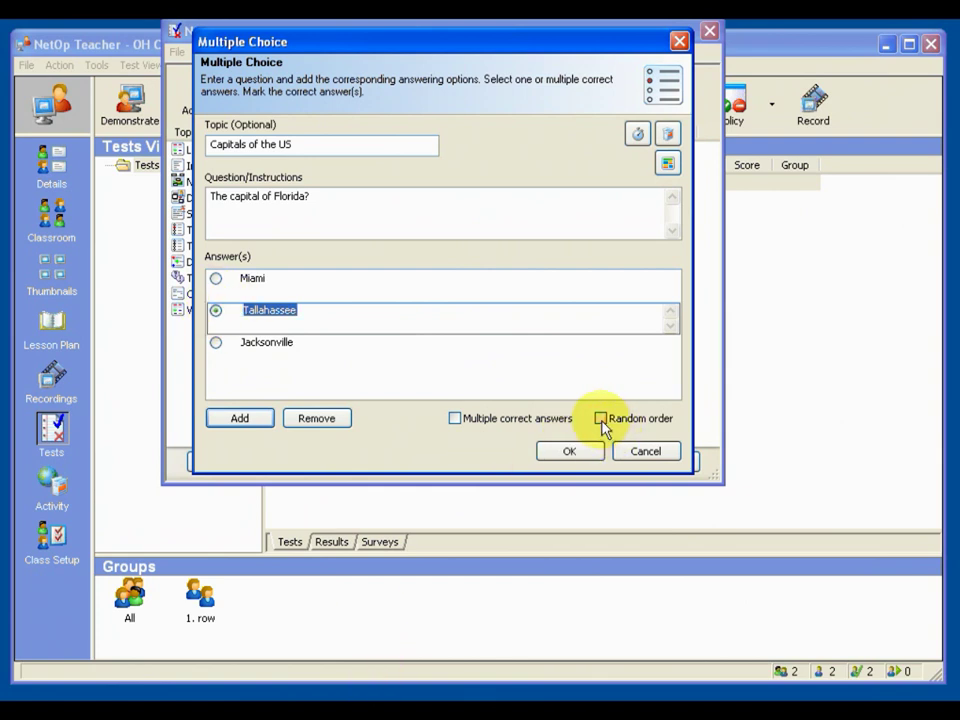
{"action": "left_click", "coordinate": [601, 419]}
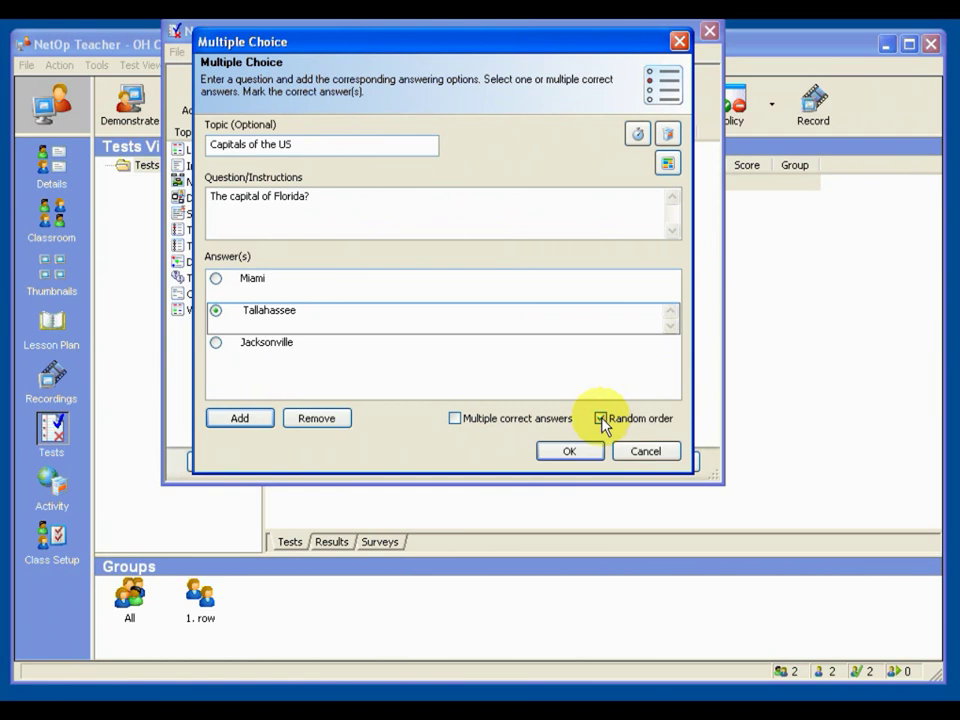
View the question's time limit settings and close them without setting a limit.
{"action": "left_click", "coordinate": [668, 168]}
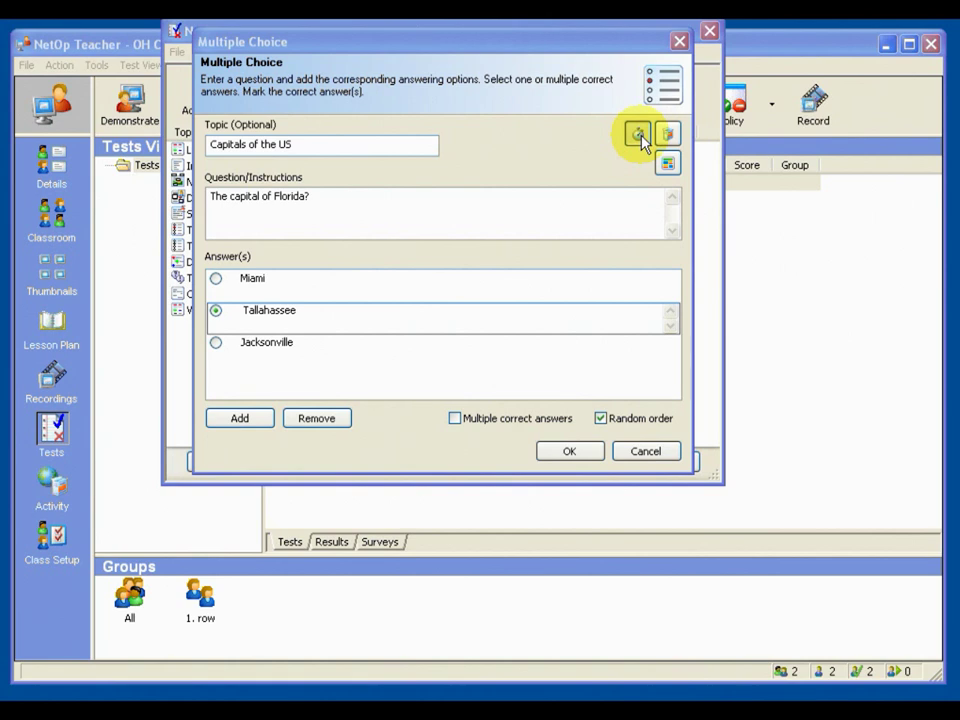
{"action": "left_click", "coordinate": [639, 135]}
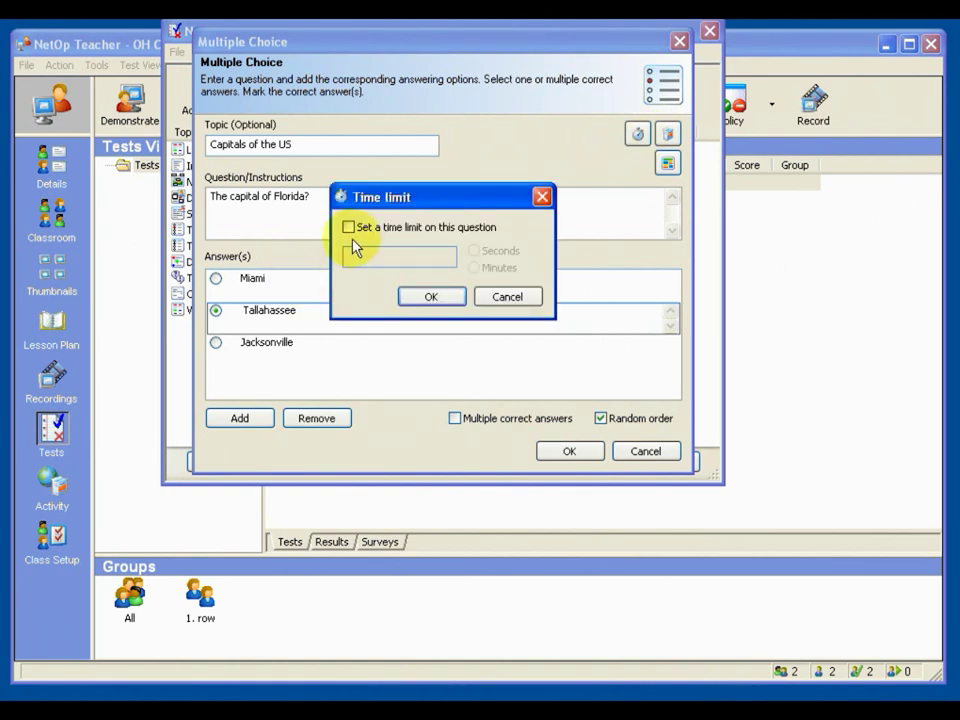
{"action": "left_click", "coordinate": [502, 298]}
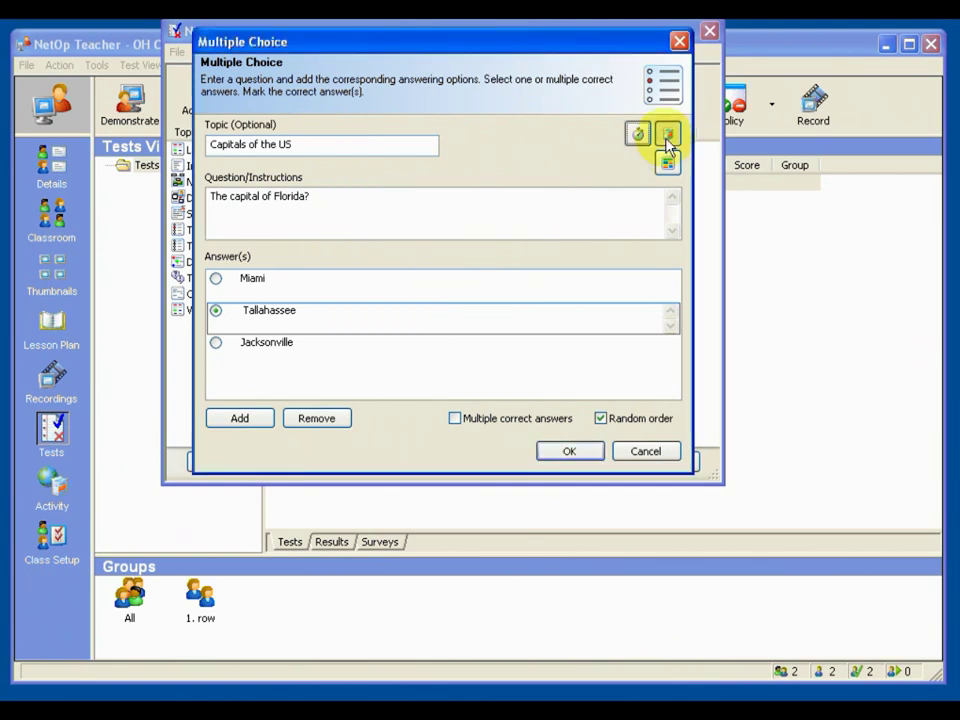
Try to add a resource named "Map of Florida" to the question, cancel it and close the question resources.
{"action": "left_click", "coordinate": [670, 138]}
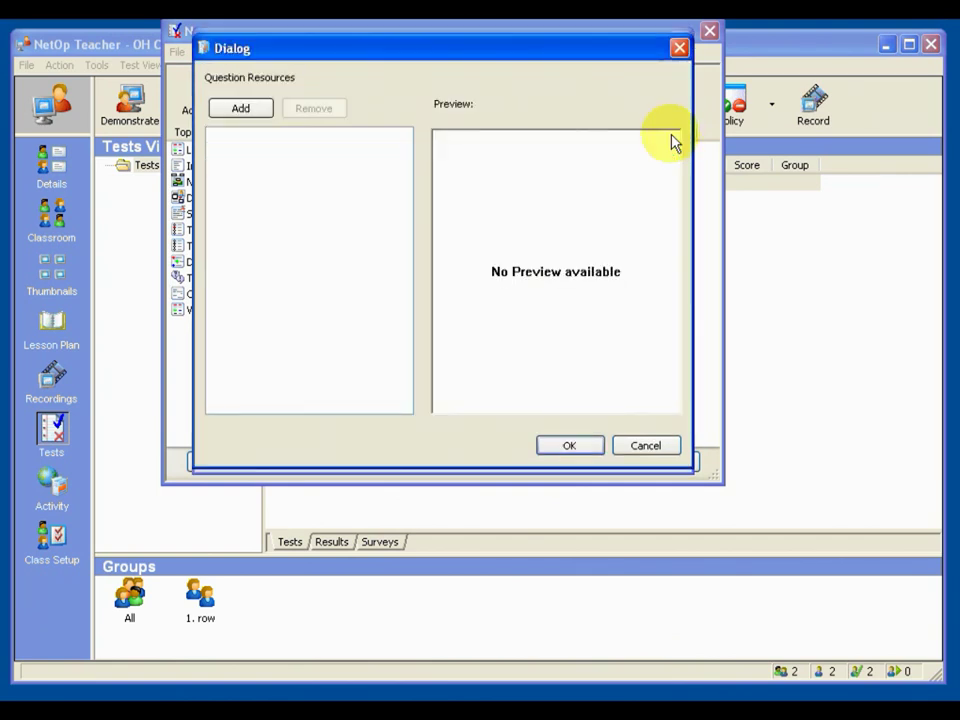
{"action": "left_click", "coordinate": [241, 109]}
{"action": "type", "text": "Map of Florida"}
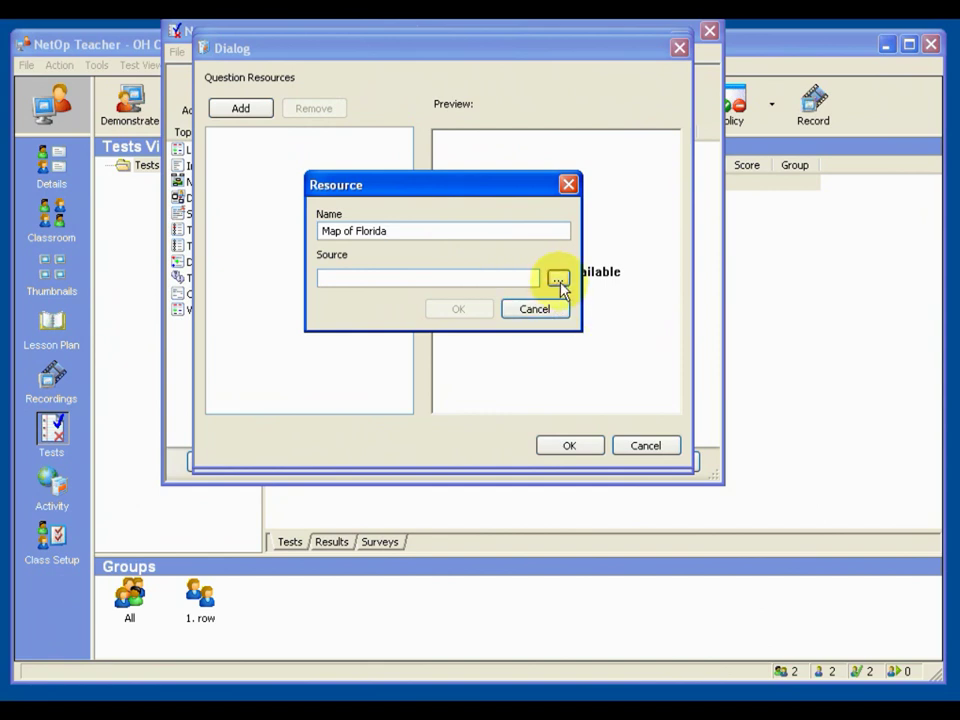
{"action": "left_click", "coordinate": [535, 309]}
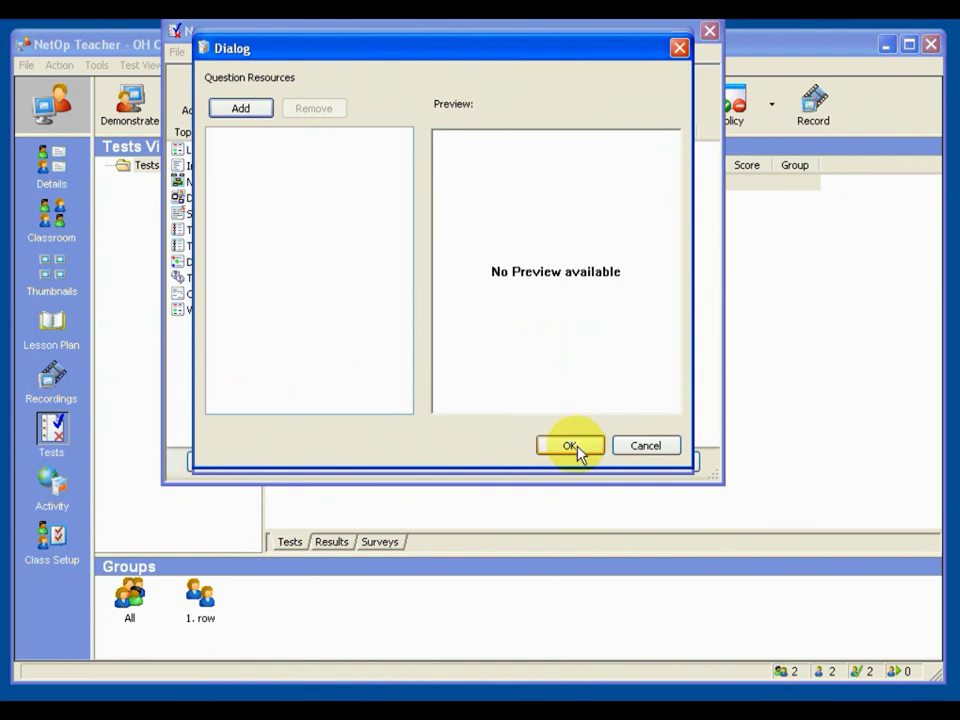
{"action": "left_click", "coordinate": [576, 447]}
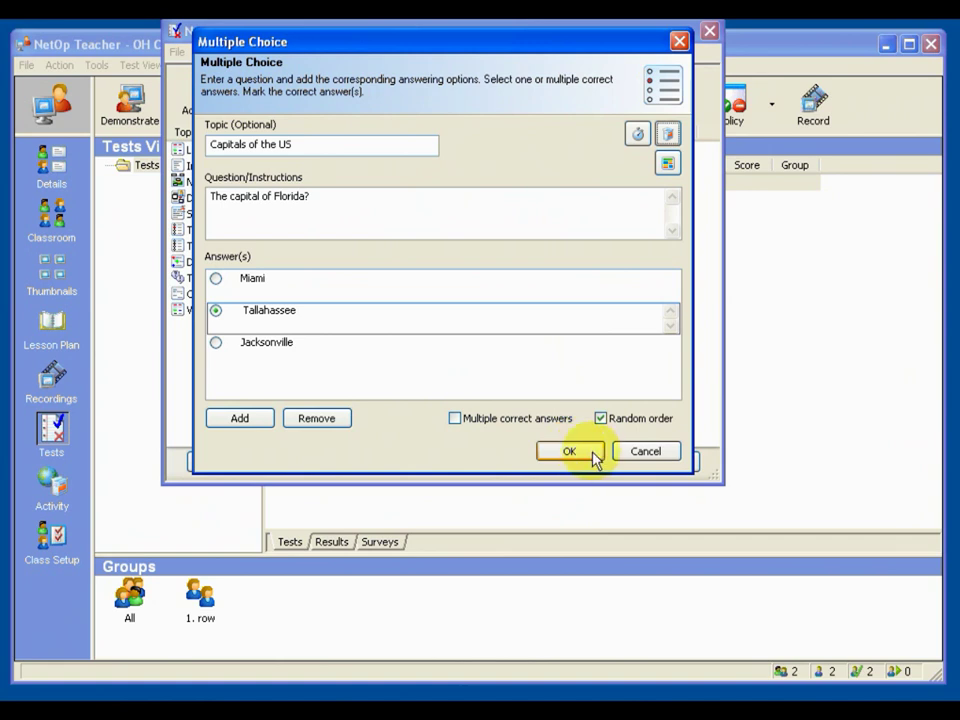
Confirm the Capitals of the US question to save it in the sample test.
{"action": "left_click", "coordinate": [578, 452]}
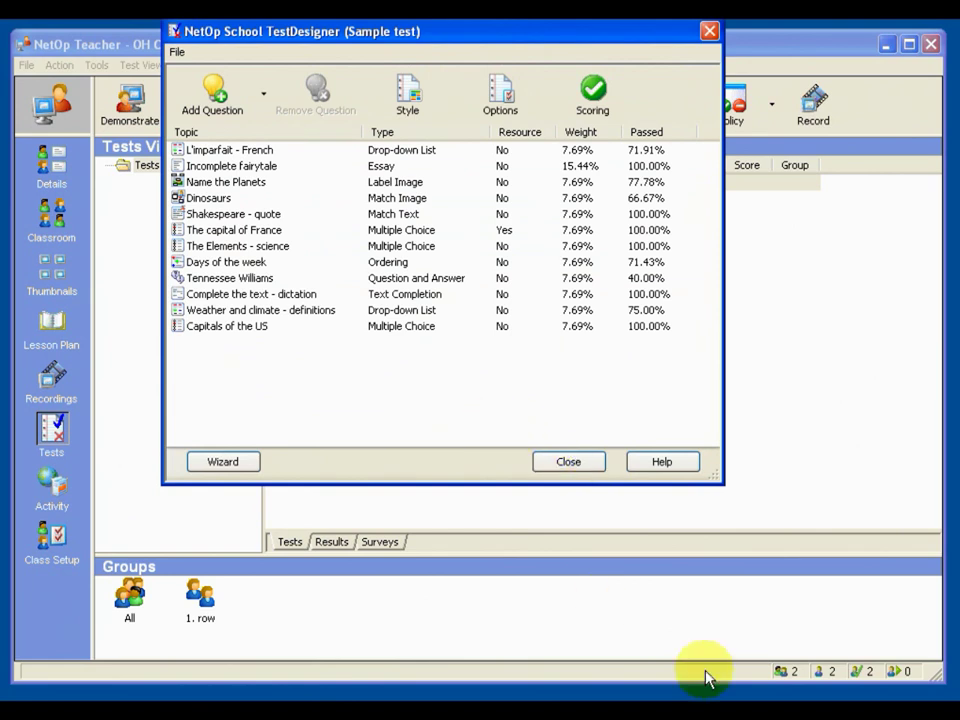
Preview the GreenFrame, Flower and GreyStripe test styles and close the style settings without applying a change.
{"action": "left_click", "coordinate": [408, 93]}
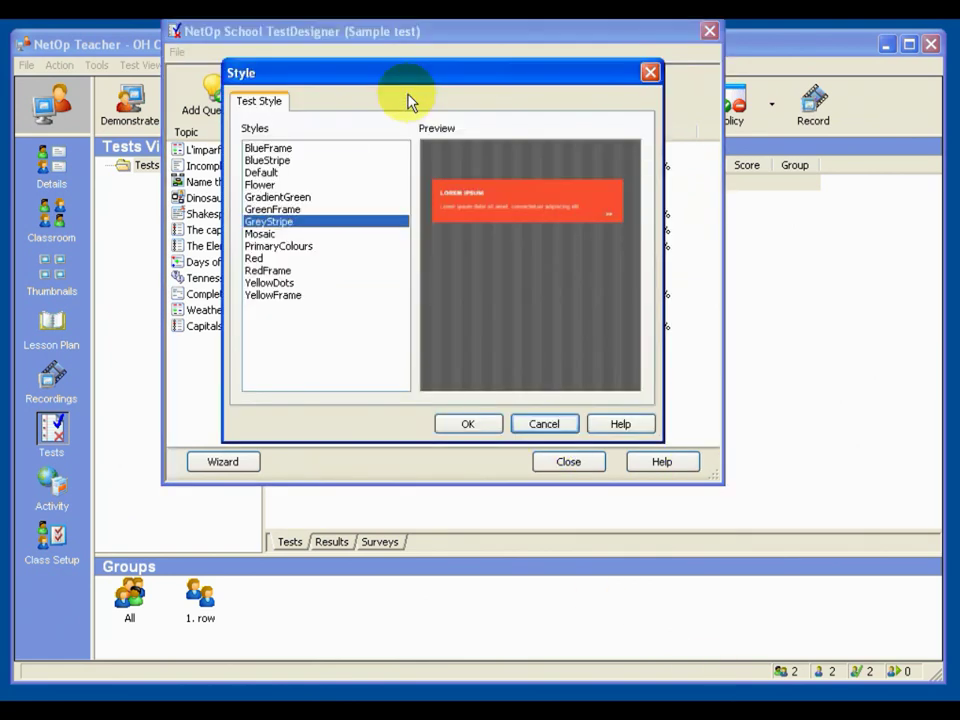
{"action": "left_click", "coordinate": [281, 209]}
{"action": "left_click", "coordinate": [270, 185]}
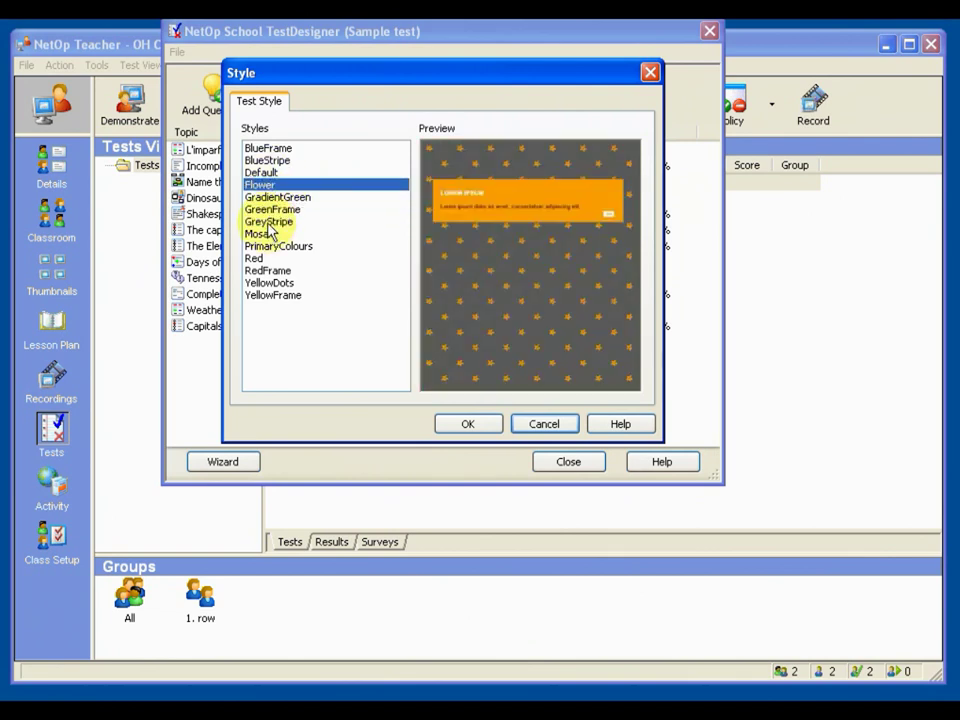
{"action": "left_click", "coordinate": [269, 222]}
{"action": "left_click", "coordinate": [514, 428]}
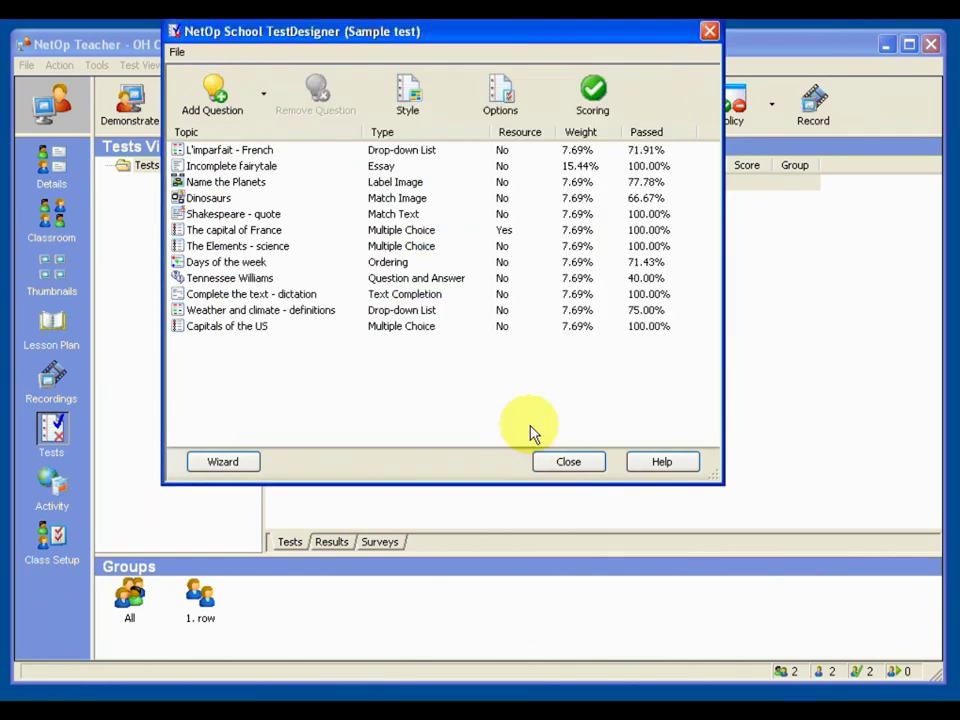
Open the test options and review the test types, trying Restricted and returning to Unrestricted.
{"action": "left_click", "coordinate": [507, 102]}
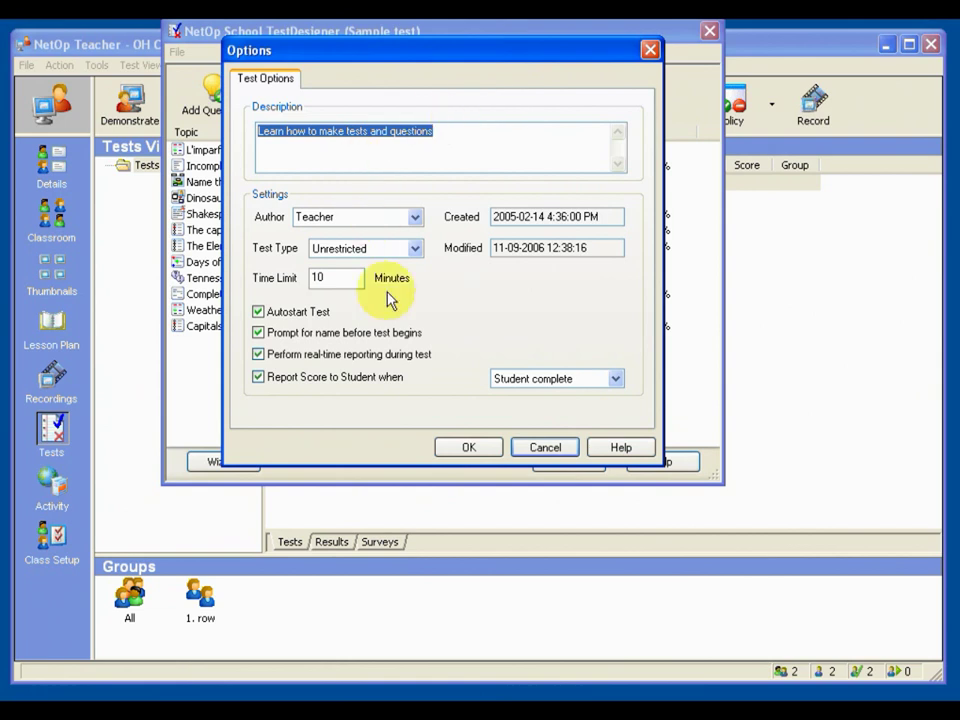
{"action": "left_click", "coordinate": [415, 248]}
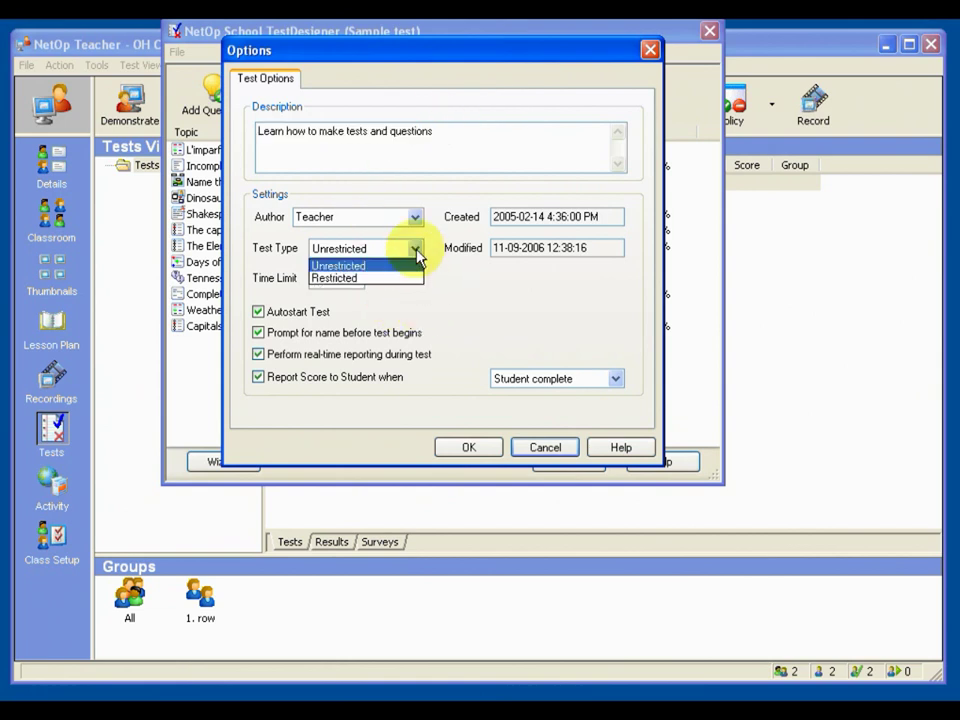
{"action": "left_click", "coordinate": [416, 249]}
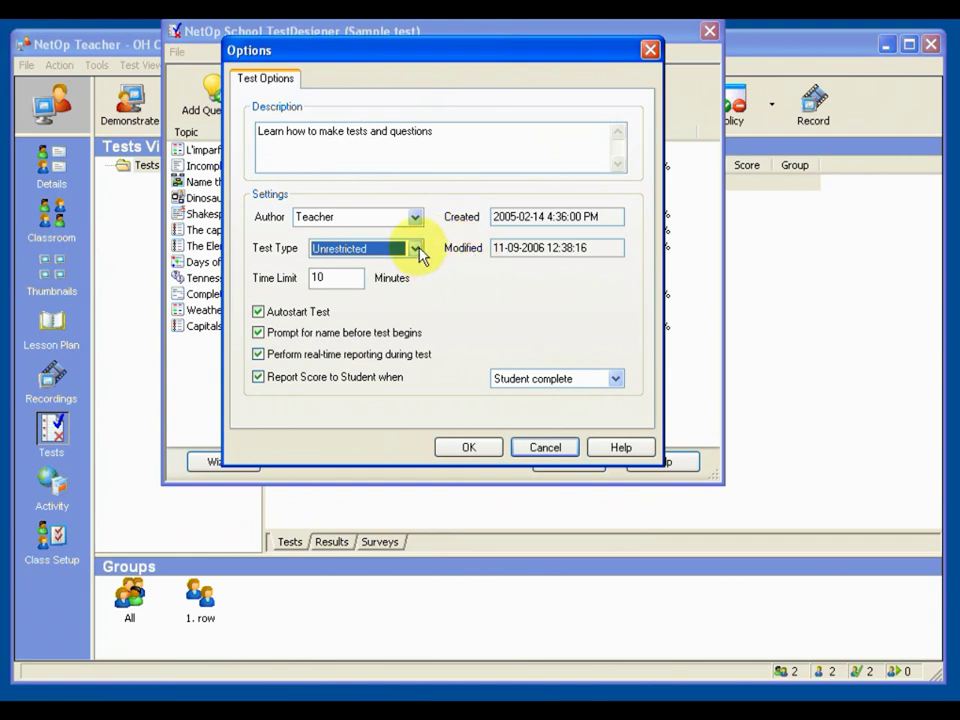
{"action": "left_click", "coordinate": [415, 249]}
{"action": "left_click", "coordinate": [405, 279]}
{"action": "left_click", "coordinate": [415, 250]}
{"action": "left_click", "coordinate": [414, 252]}
{"action": "left_click", "coordinate": [414, 252]}
{"action": "left_click", "coordinate": [404, 268]}
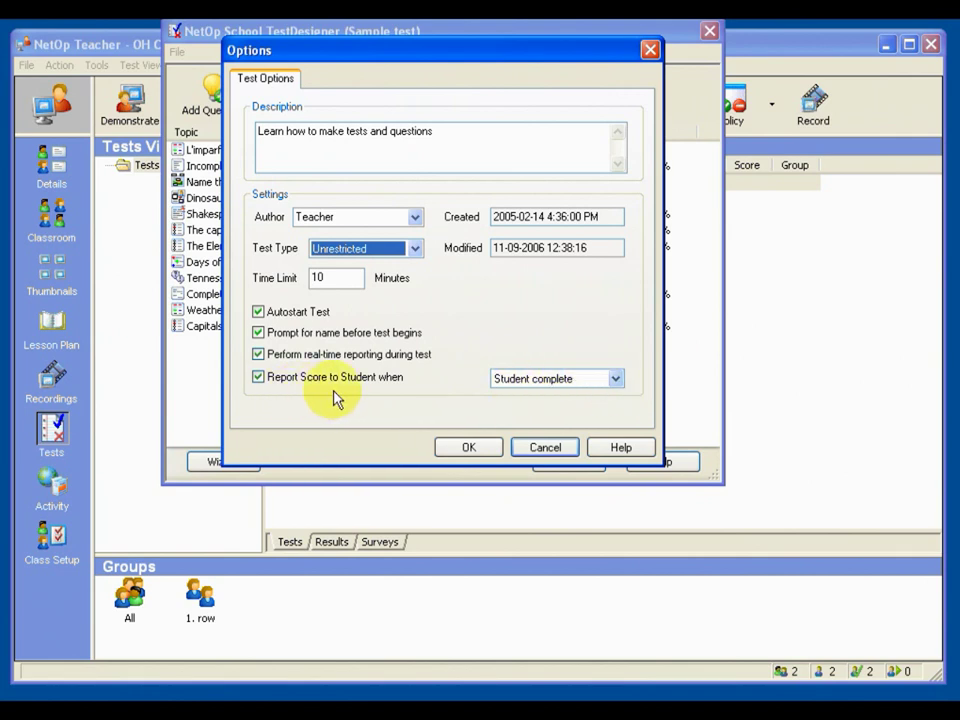
Review the choices for when the score is reported to the student, keep Student complete and confirm the test options.
{"action": "left_click", "coordinate": [616, 379]}
{"action": "left_click", "coordinate": [618, 382]}
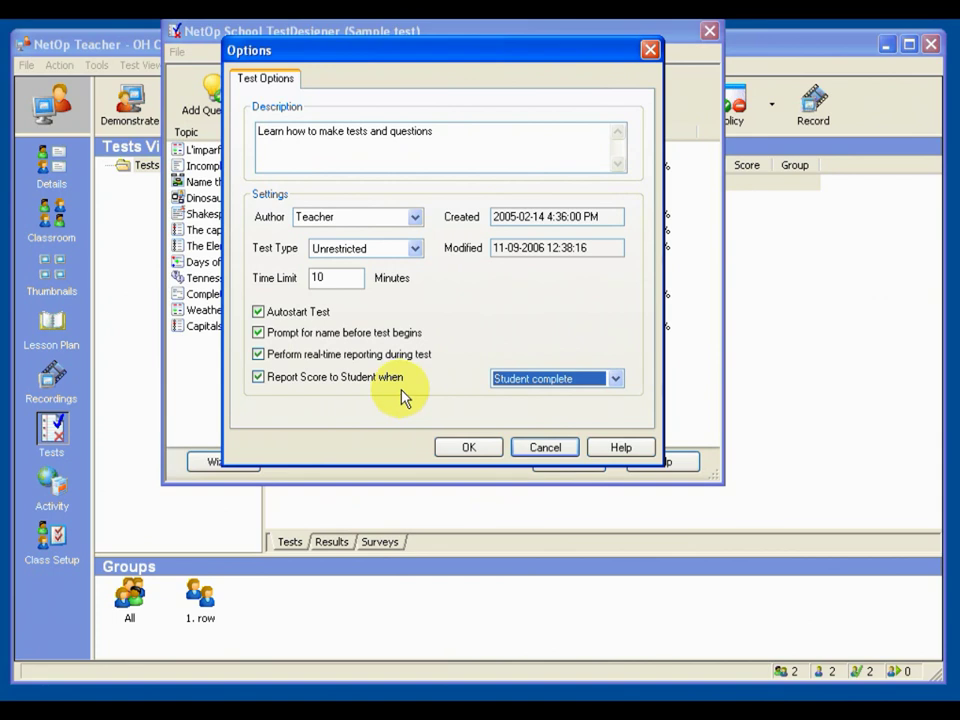
{"action": "left_click", "coordinate": [487, 449]}
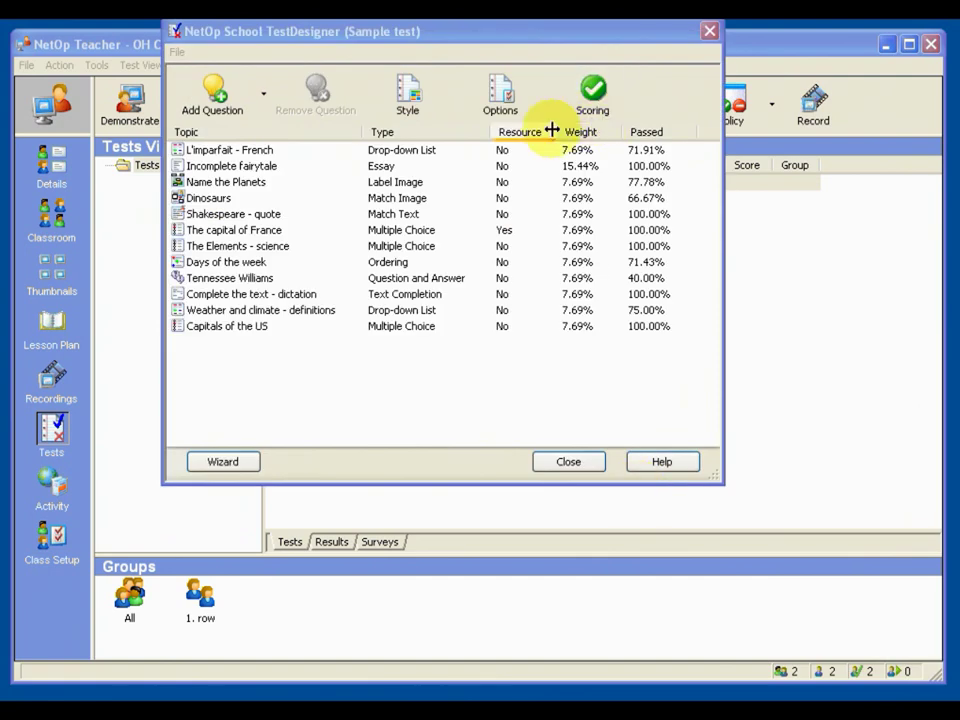
Show the test's scoring chart with its answers grid and examine the pass level of the L'imparfait - French question.
{"action": "left_click", "coordinate": [593, 93]}
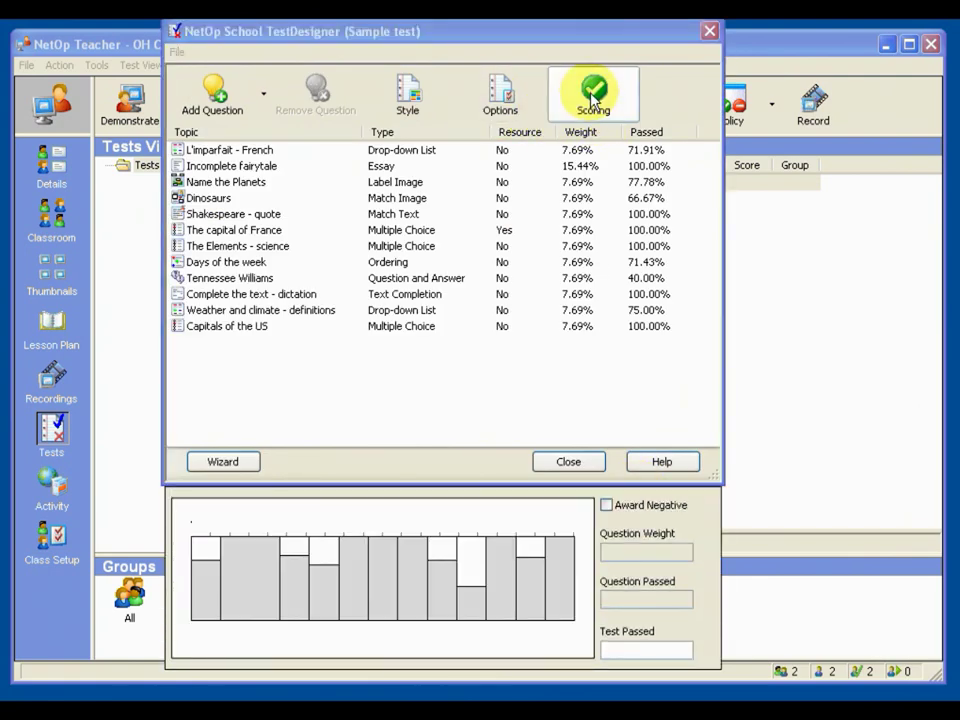
{"action": "right_click", "coordinate": [411, 580]}
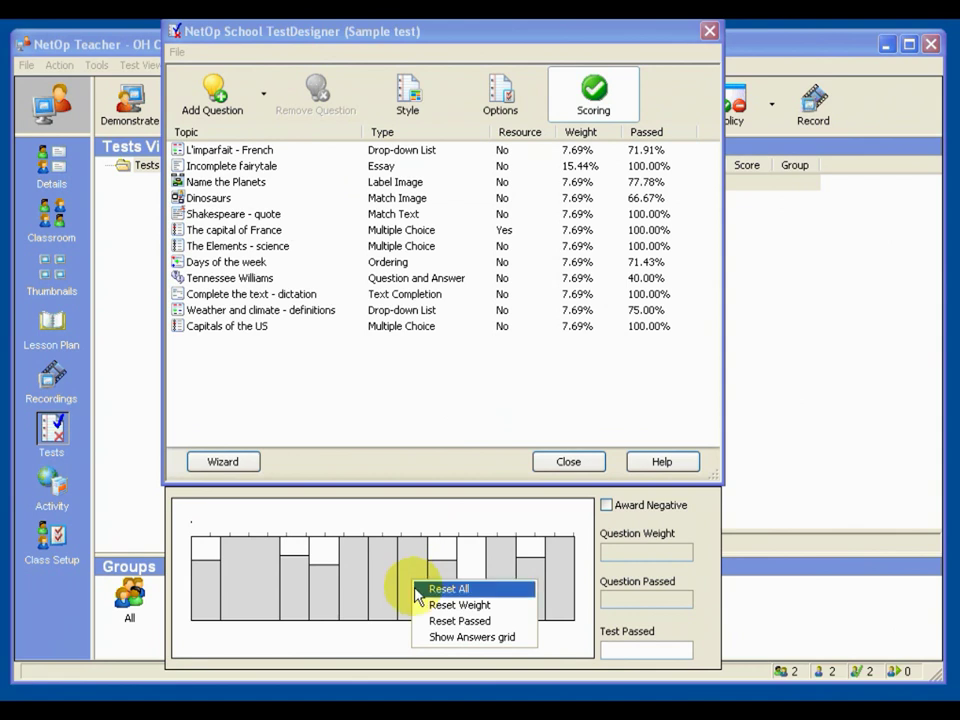
{"action": "left_click", "coordinate": [447, 637]}
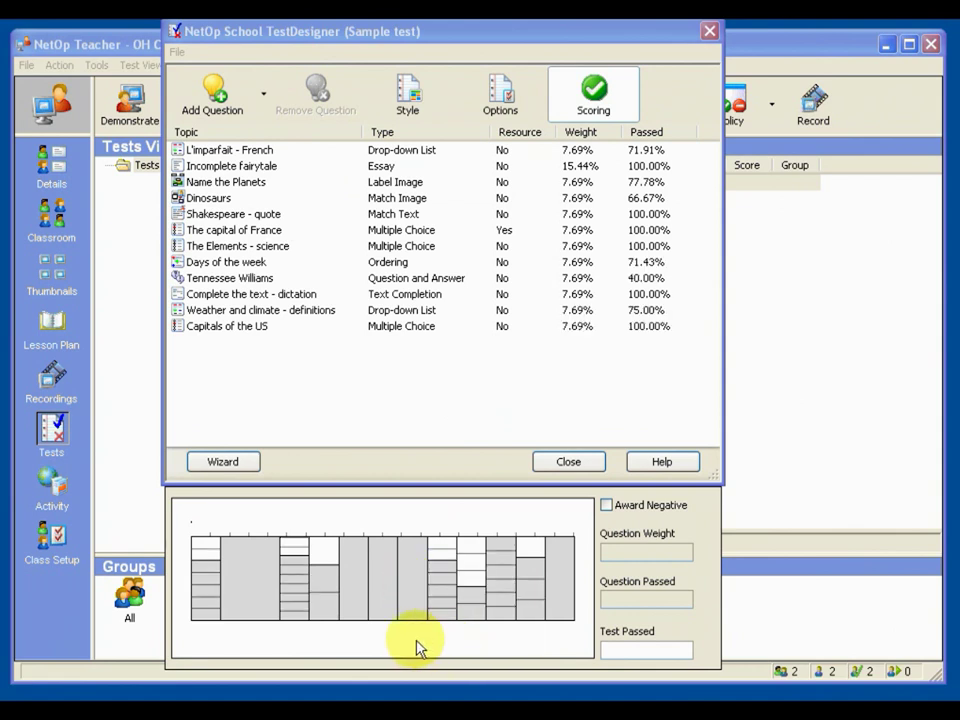
{"action": "left_click", "coordinate": [207, 573]}
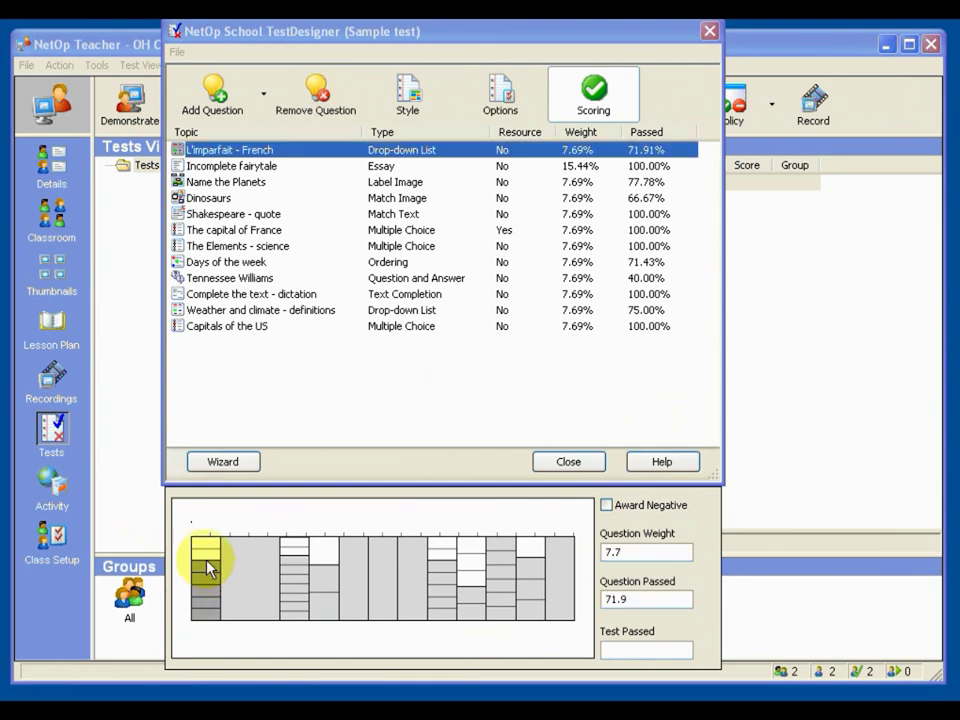
{"action": "mouse_move", "coordinate": [206, 561]}
{"action": "left_mouse_down"}
{"action": "mouse_move", "coordinate": [207, 573]}
{"action": "mouse_move", "coordinate": [206, 547]}
{"action": "mouse_move", "coordinate": [207, 563]}
{"action": "left_mouse_up"}
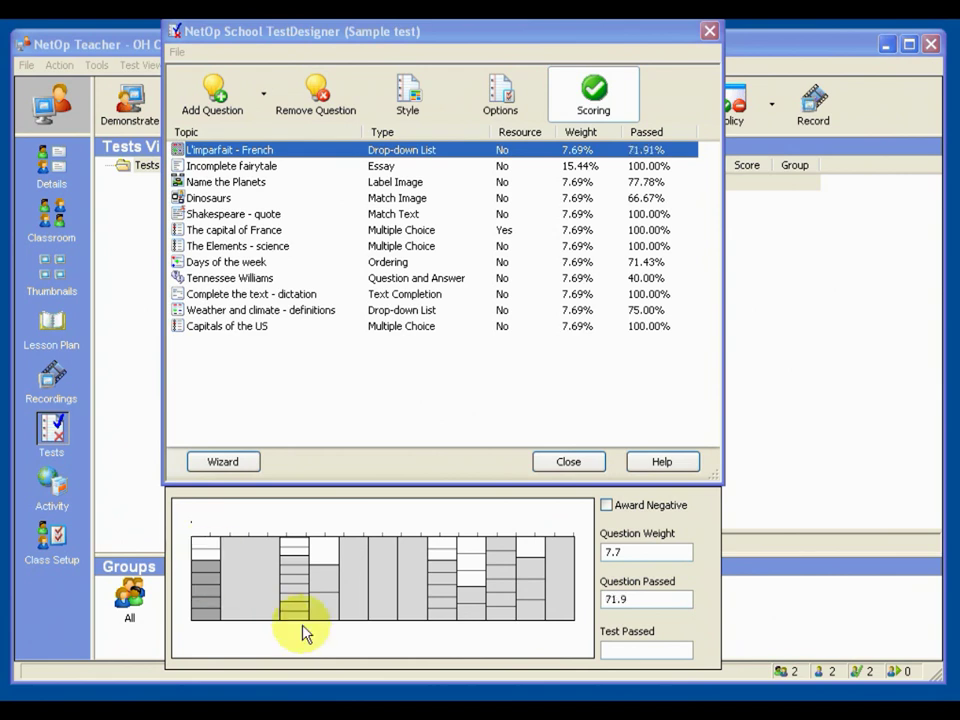
Reduce the weight of the Incomplete fairytale question to about 14.9% in the scoring chart and hide the chart.
{"action": "left_click", "coordinate": [269, 585]}
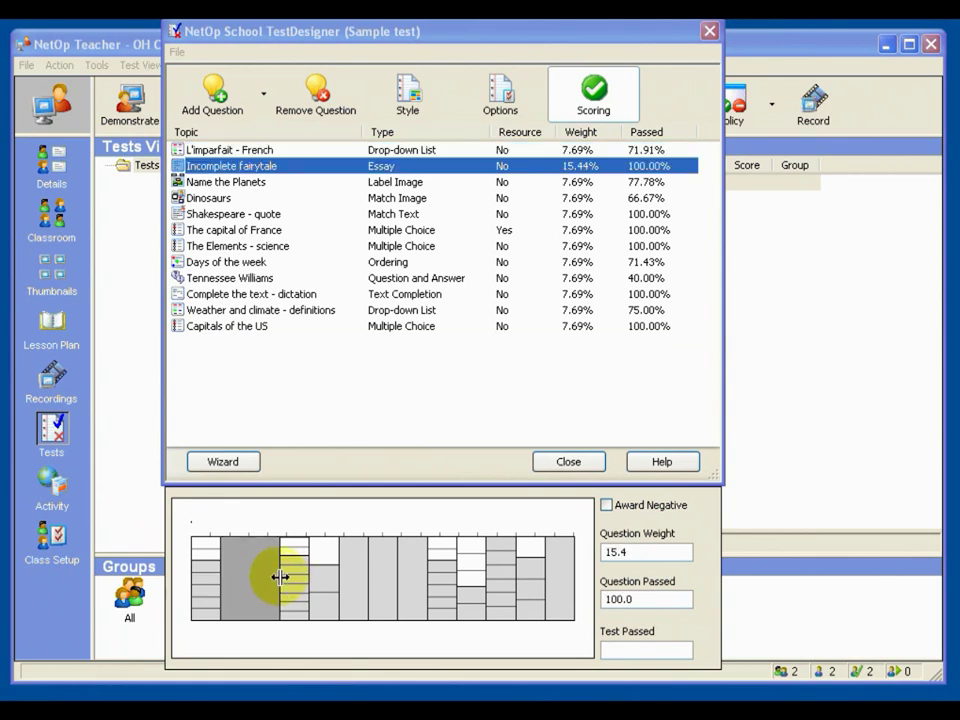
{"action": "mouse_move", "coordinate": [280, 576]}
{"action": "left_mouse_down"}
{"action": "mouse_move", "coordinate": [262, 576]}
{"action": "mouse_move", "coordinate": [279, 576]}
{"action": "left_mouse_up"}
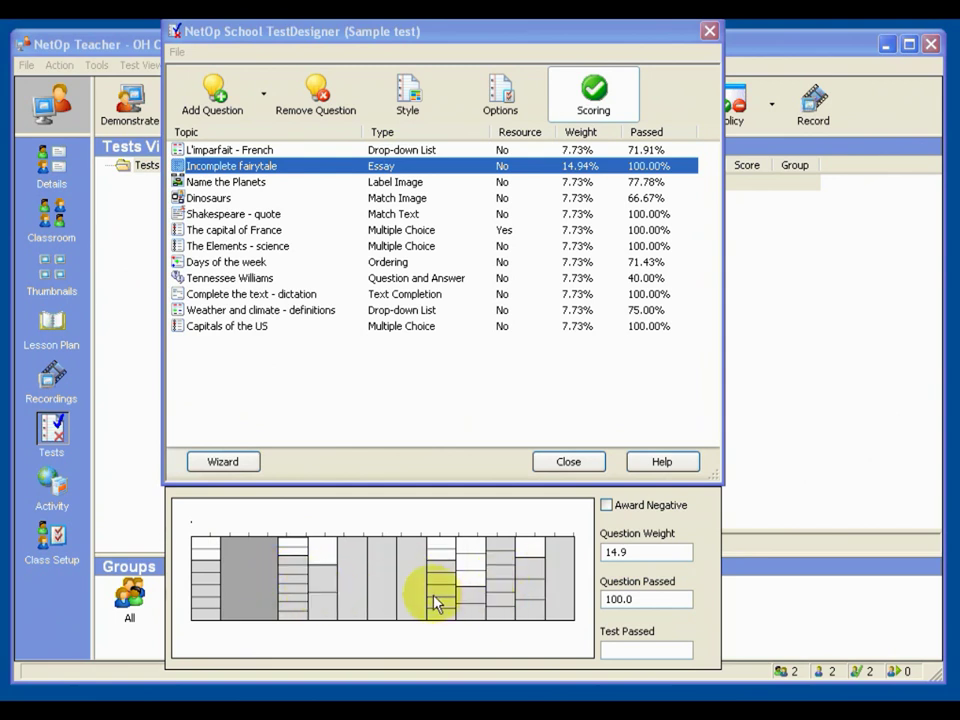
{"action": "left_click", "coordinate": [593, 98]}
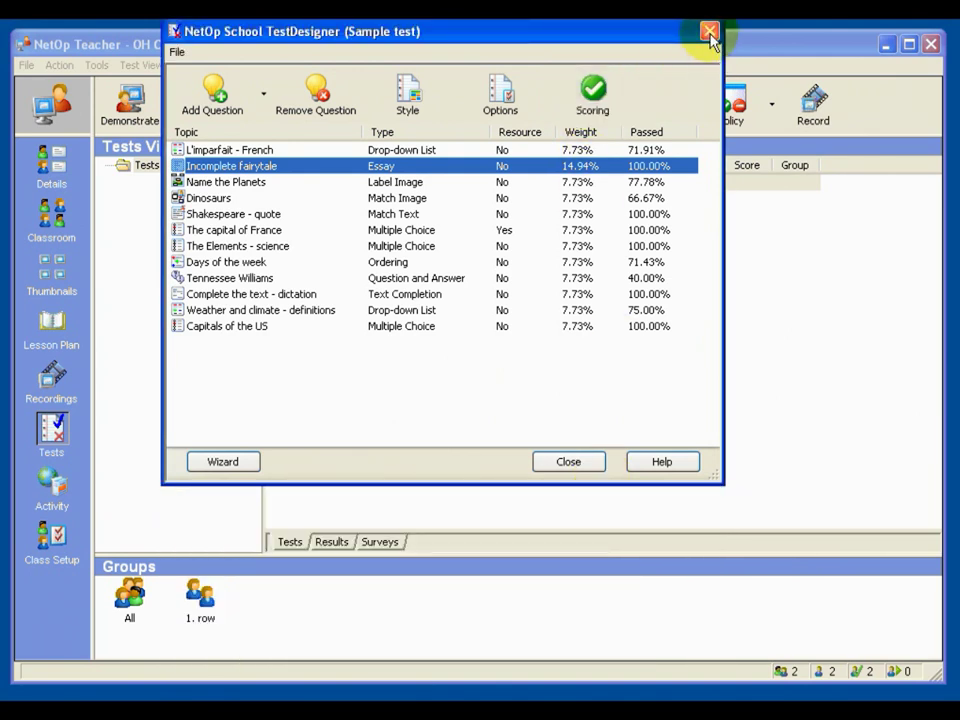